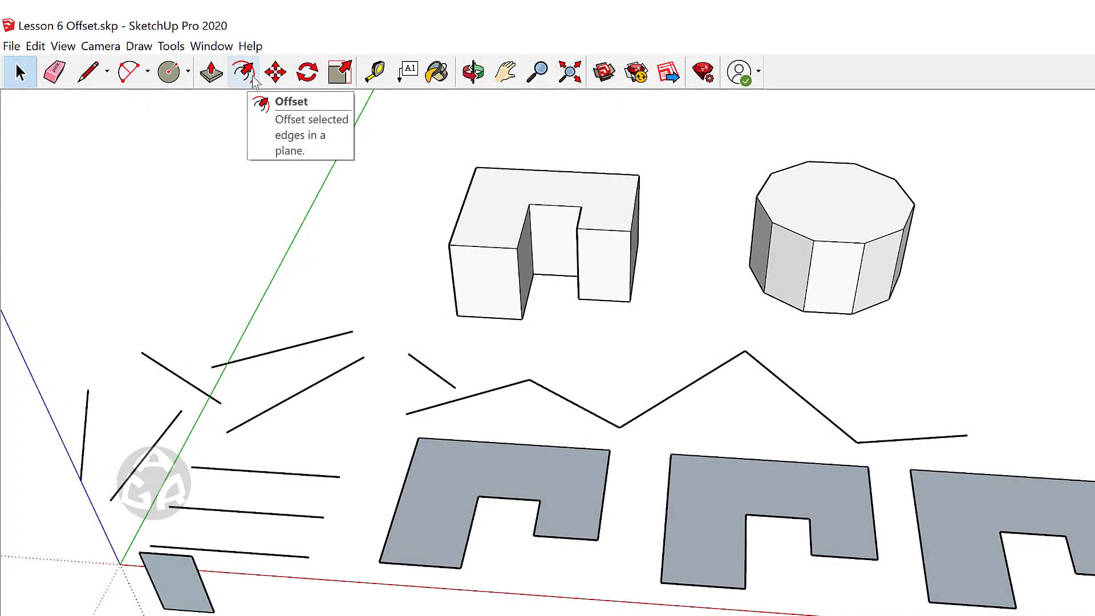
# Show the Tools menu listing Offset (F) among the modelling tools.
pyautogui.click(171, 45)
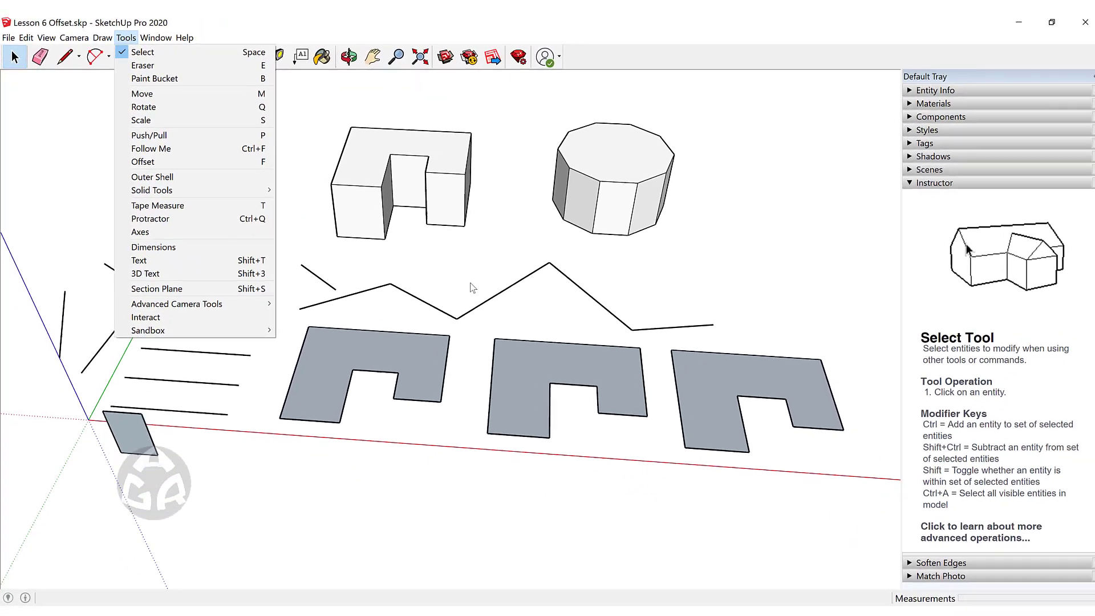
# Activate Offset with F and pick the flat U-shaped face from above.
pyautogui.click(637, 378)
pyautogui.moveTo(430, 272); pyautogui.dragTo(447, 367, button='middle')
pyautogui.press('f')
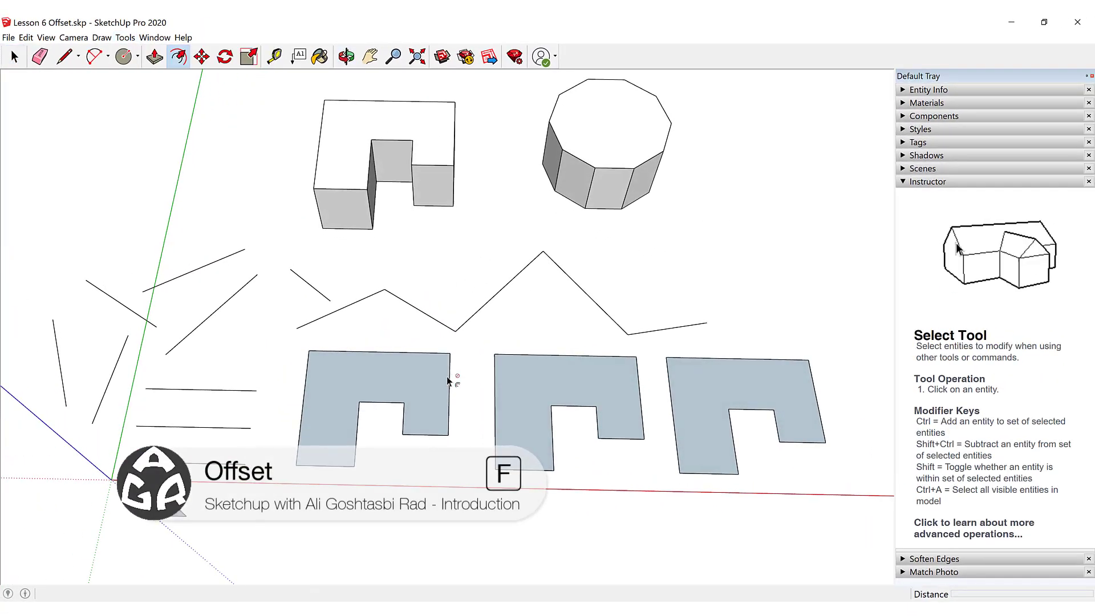
pyautogui.scroll(8, 334, 429)
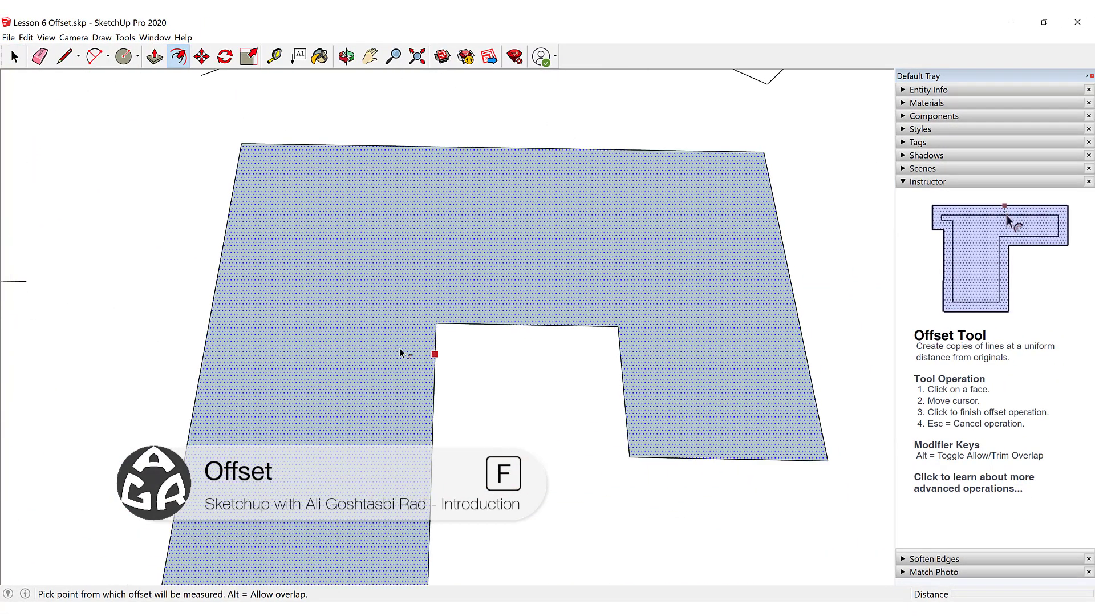
pyautogui.moveTo(399, 350); pyautogui.dragTo(511, 382, button='middle')
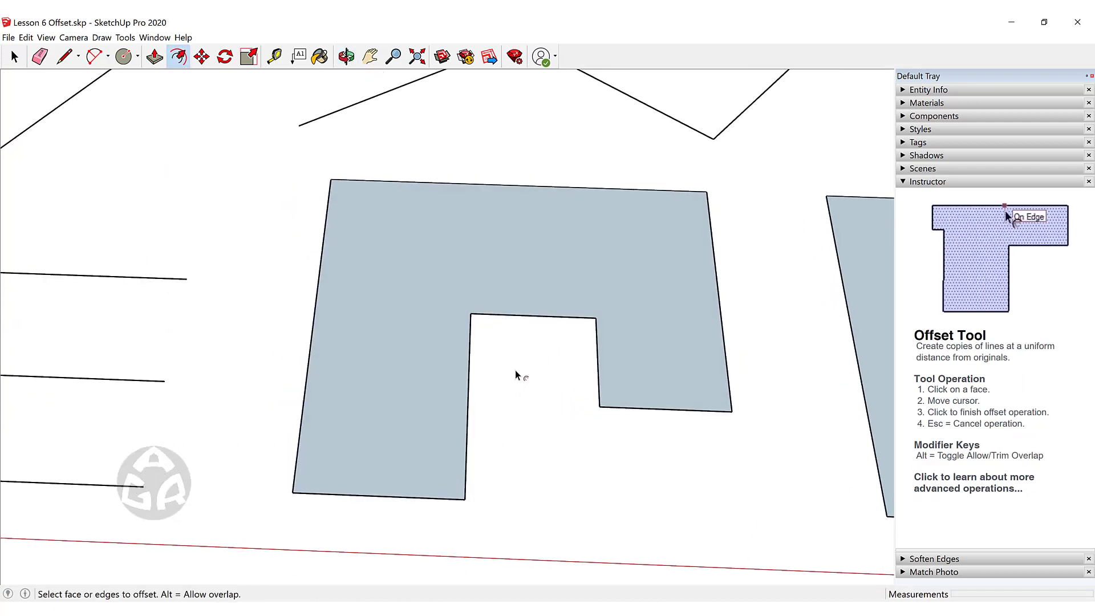
pyautogui.click(457, 376)
pyautogui.click(457, 377)
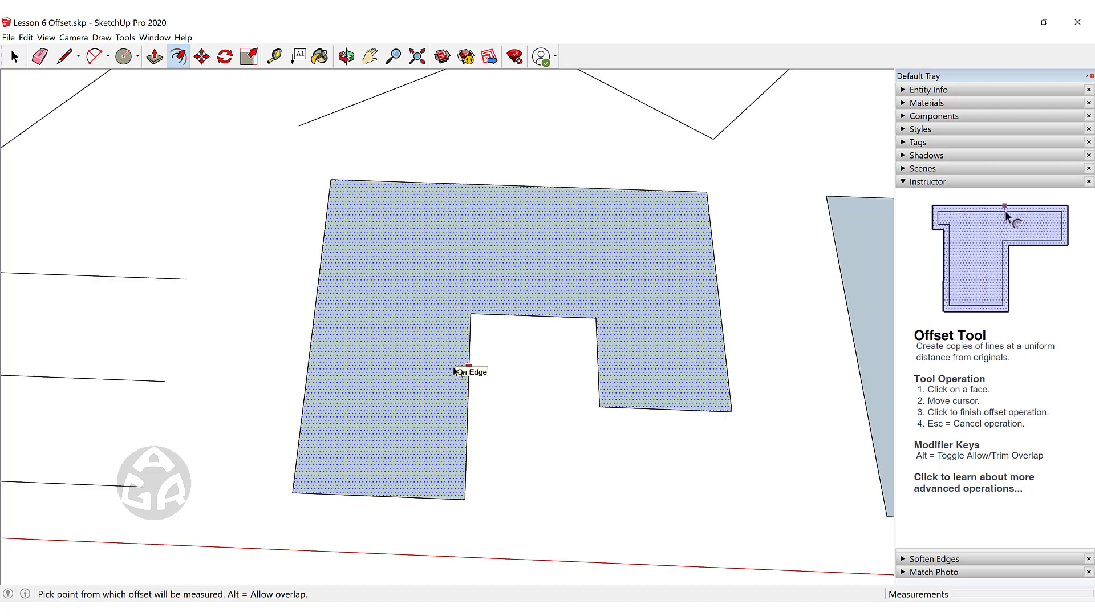
# Reframe the view and pick the U-shaped face again to begin its offset.
pyautogui.scroll(-3, 454, 372)
pyautogui.moveTo(454, 367); pyautogui.dragTo(196, 311, button='middle')
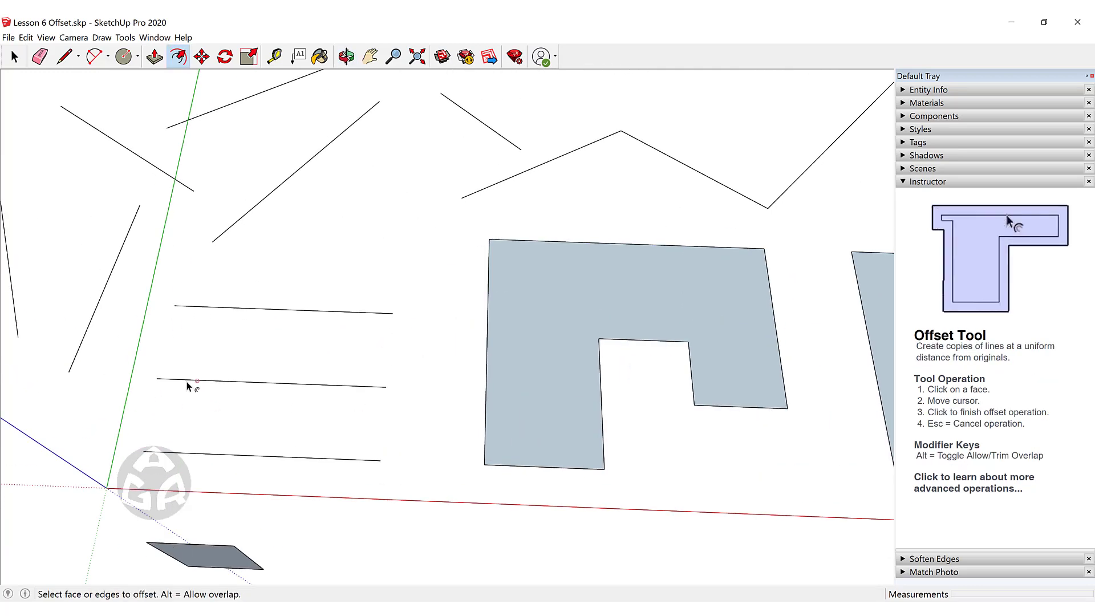
pyautogui.click(496, 308)
pyautogui.moveTo(495, 308); pyautogui.dragTo(279, 316, button='middle')
pyautogui.scroll(3, 279, 347)
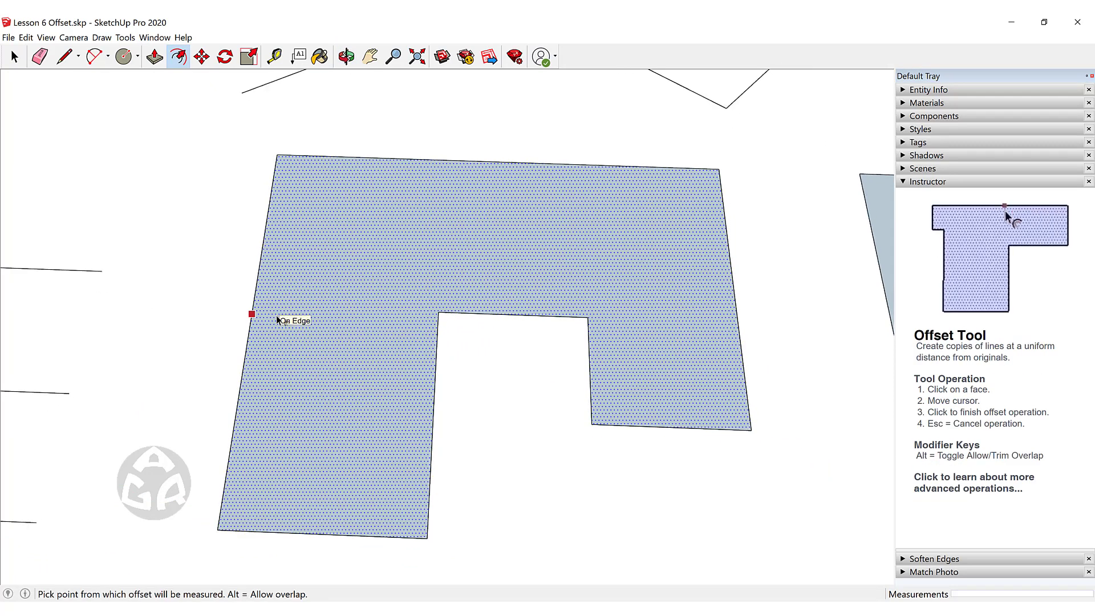
# Offset three nested loops inward in the U face: a first inset, 0.48 m, then 0.5 m.
pyautogui.click(279, 320)
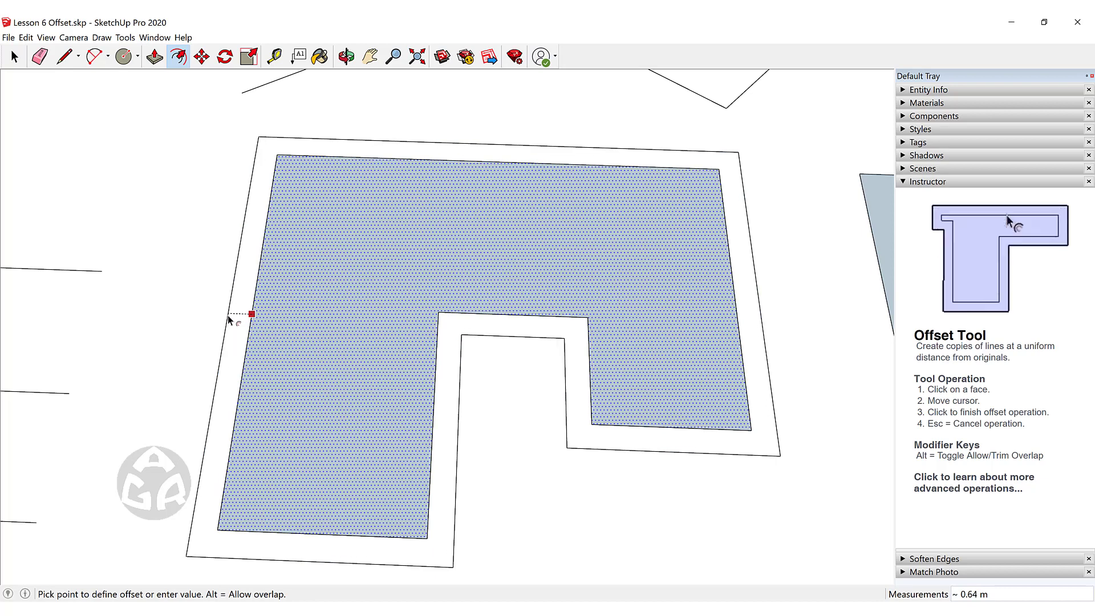
pyautogui.click(269, 316)
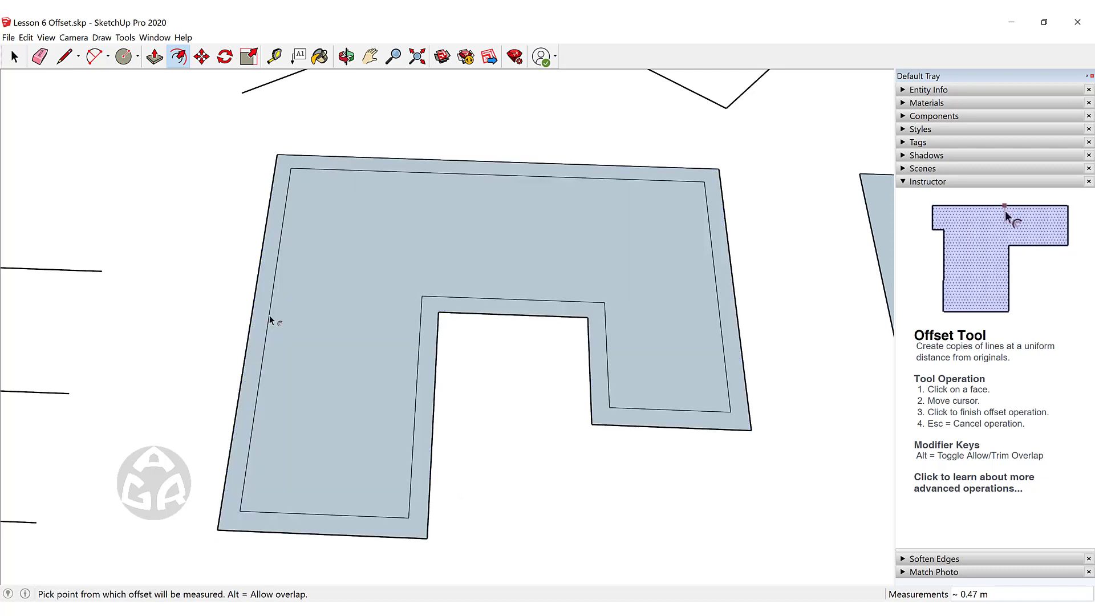
pyautogui.click(274, 280)
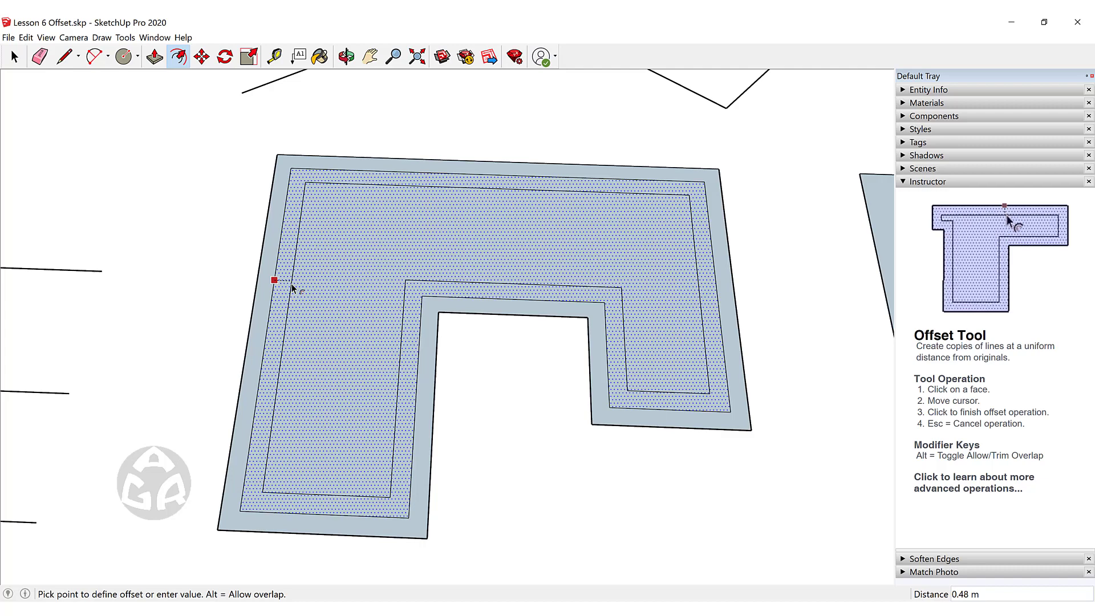
pyautogui.click(291, 284)
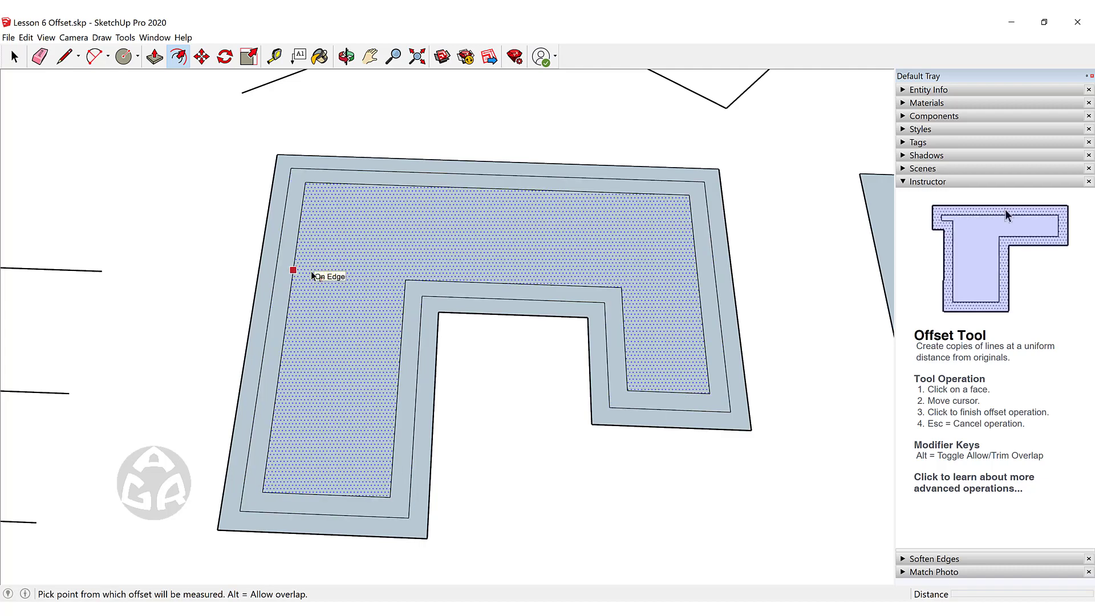
pyautogui.click(312, 276)
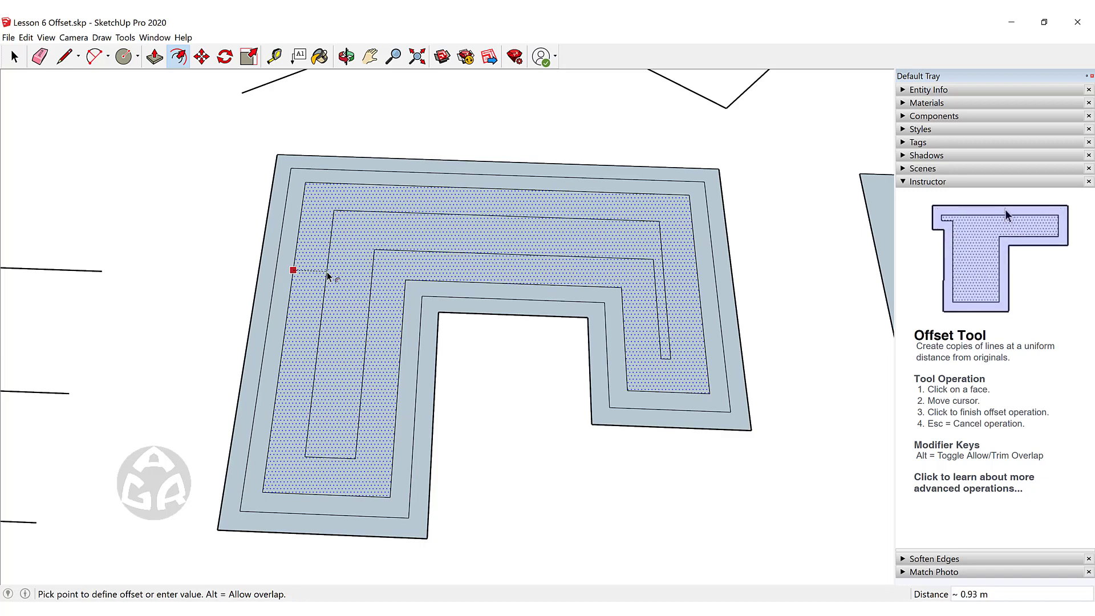
pyautogui.write('.5')
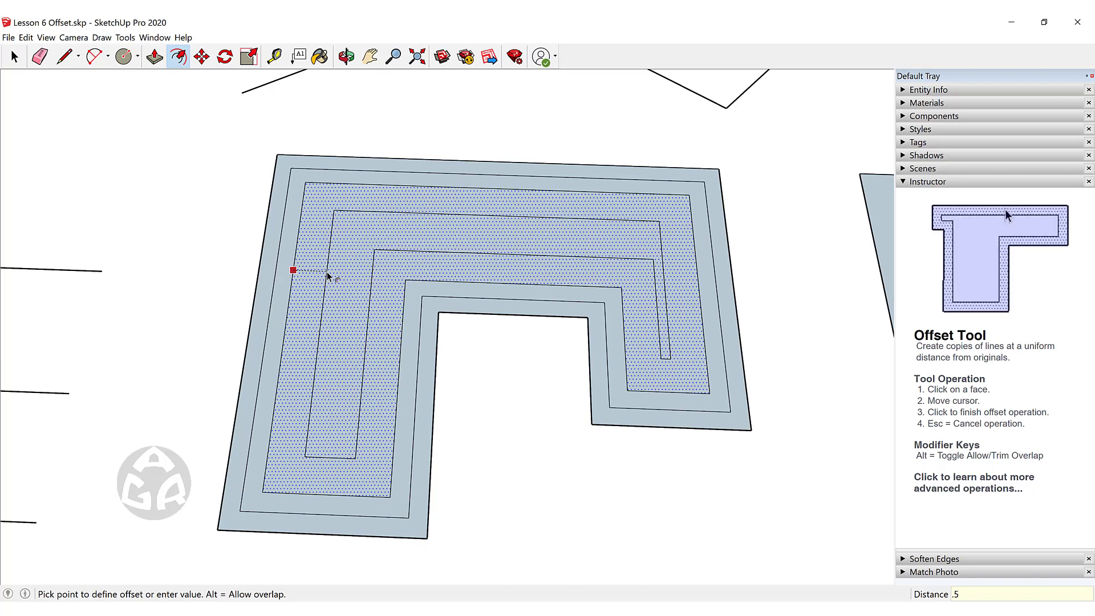
pyautogui.press('Return')
pyautogui.press('space')
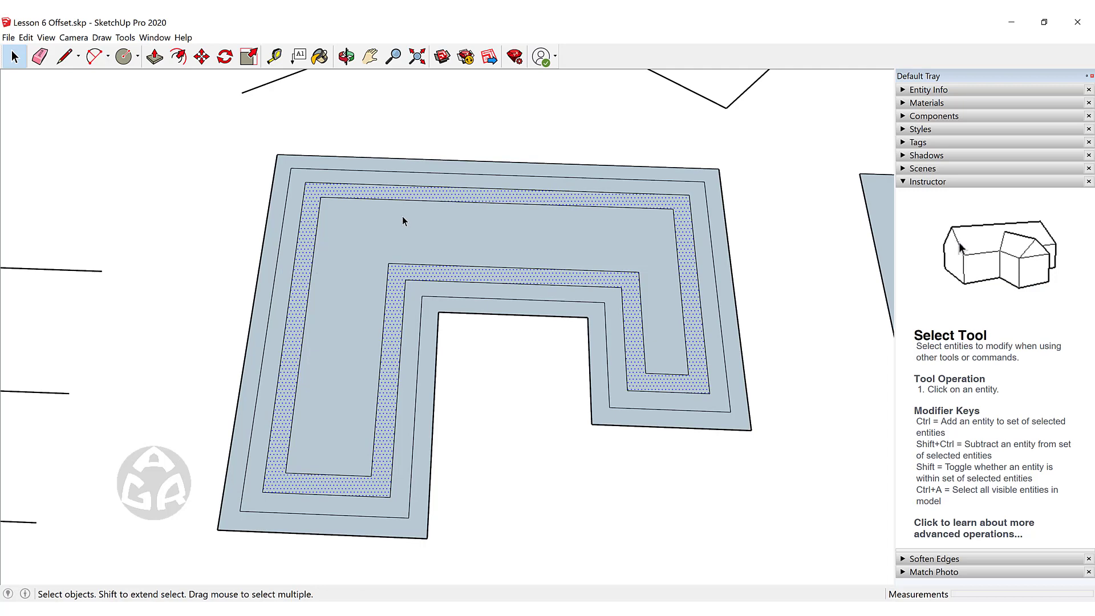
# Copy the whole looped U shape along the green axis and place it below the original.
pyautogui.scroll(-2, 402, 217)
pyautogui.tripleClick(507, 238)
pyautogui.press('m')
pyautogui.press('ctrl')
pyautogui.click(552, 240)
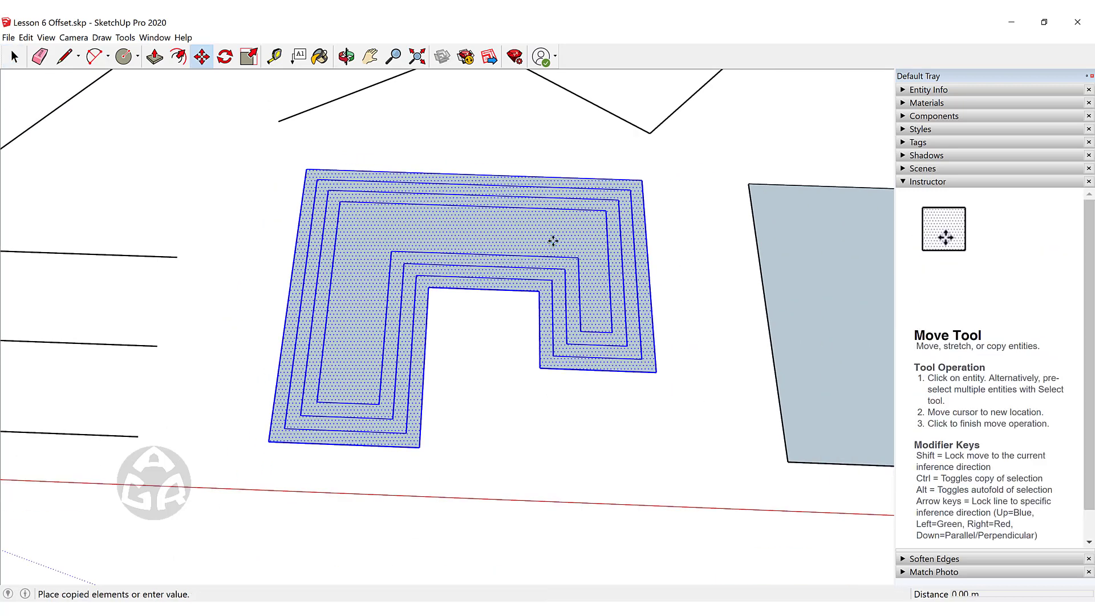
pyautogui.scroll(-3, 552, 240)
pyautogui.moveTo(565, 374); pyautogui.dragTo(553, 365, button='middle')
pyautogui.scroll(3, 552, 366)
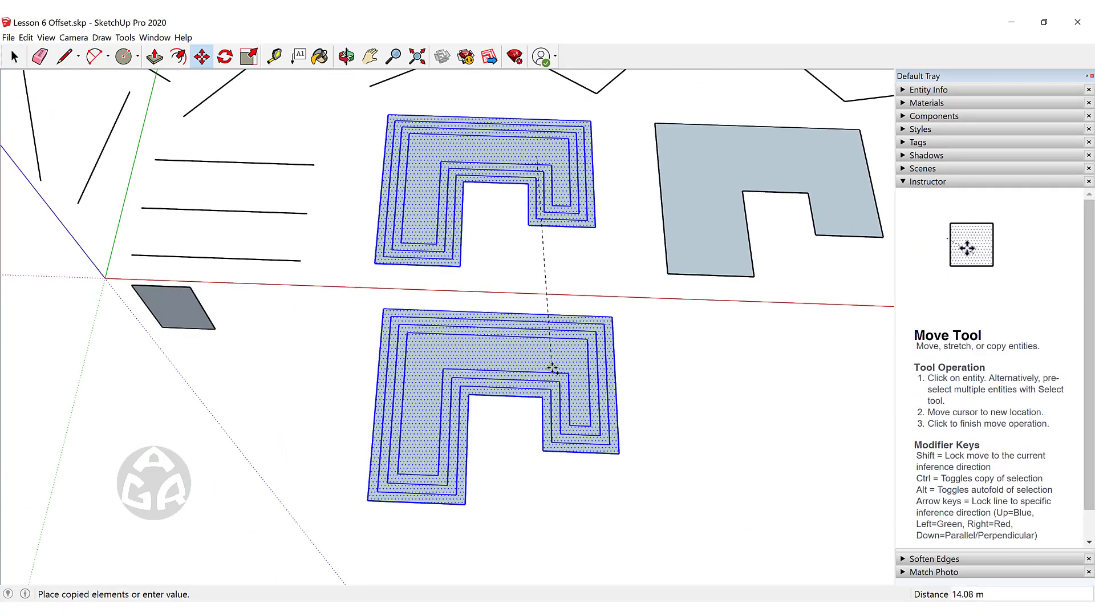
pyautogui.click(557, 375)
pyautogui.press('space')
pyautogui.scroll(3, 527, 380)
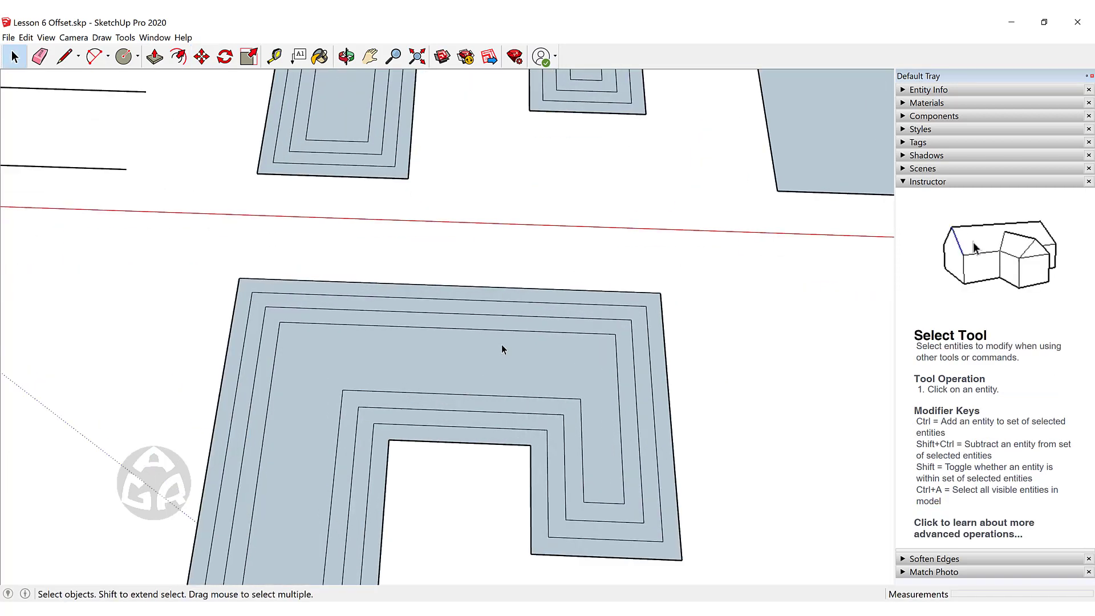
pyautogui.moveTo(501, 344); pyautogui.dragTo(646, 326, button='middle')
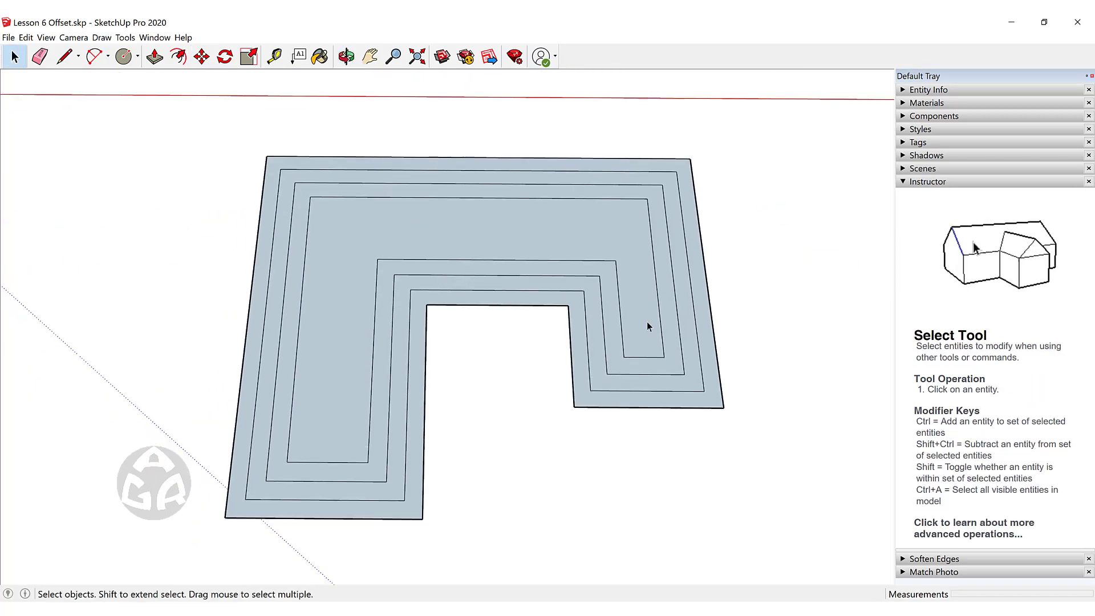
# Delete the innermost and next inner L-shaped loops from the copied U shape.
pyautogui.doubleClick(341, 278)
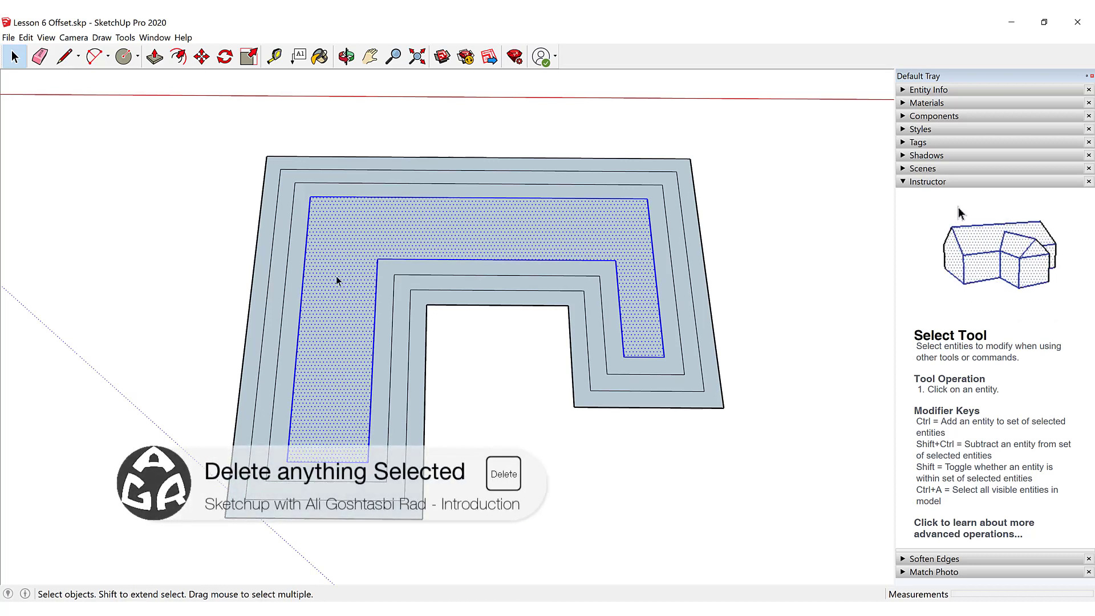
pyautogui.press('Delete')
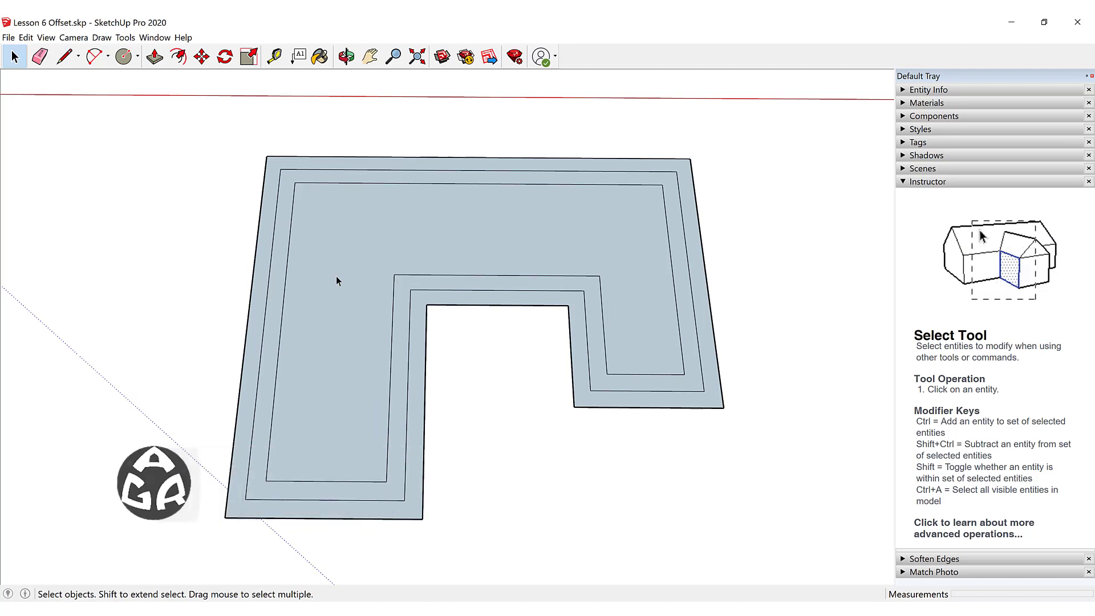
pyautogui.doubleClick(336, 277)
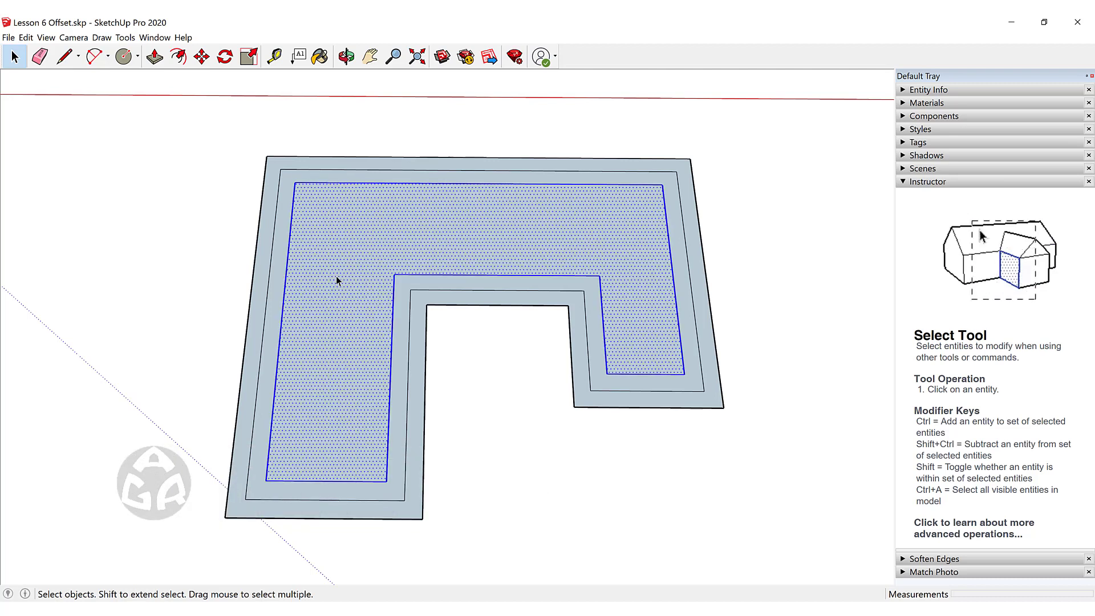
pyautogui.press('Delete')
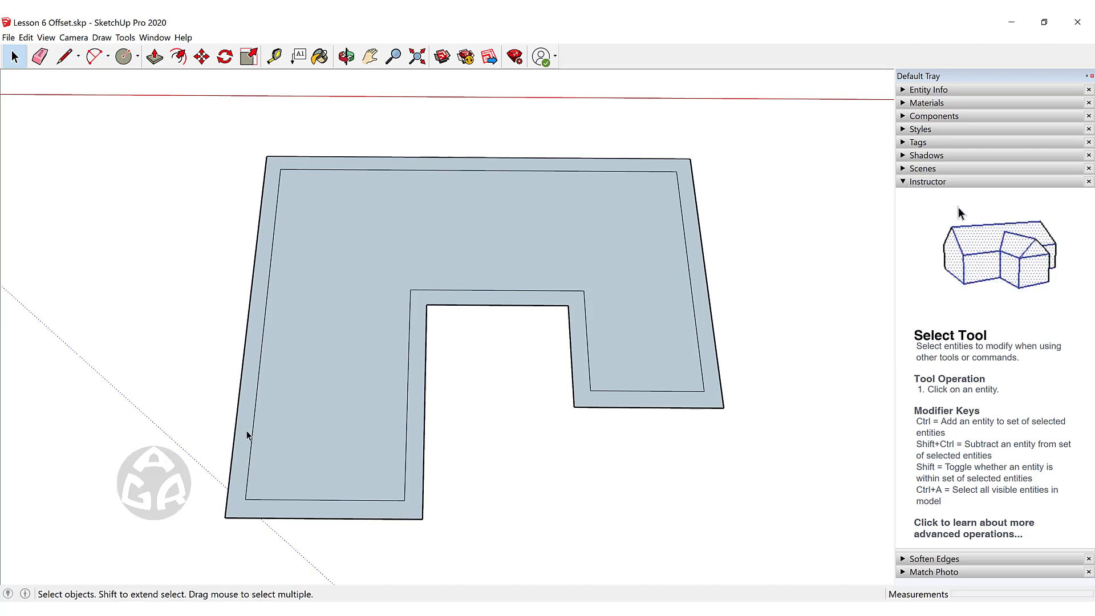
# Offset the copy's outline outward by 0.5 m from its left edge.
pyautogui.press('f')
pyautogui.click(242, 369)
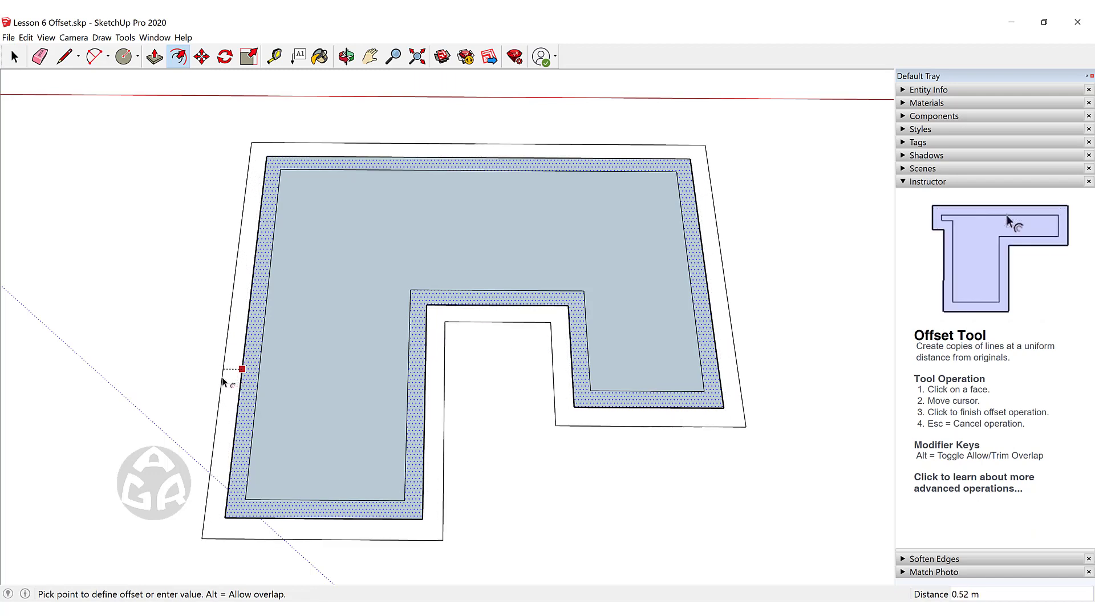
pyautogui.write('.5')
pyautogui.press('Return')
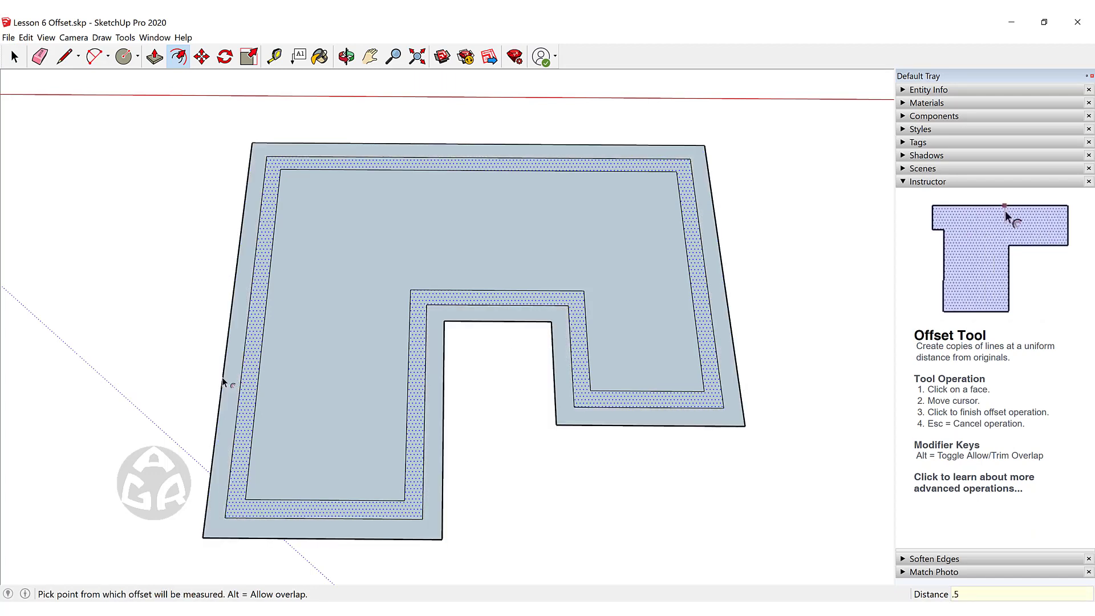
# Select the outer offset band, then undo the inner offset loop.
pyautogui.press('space')
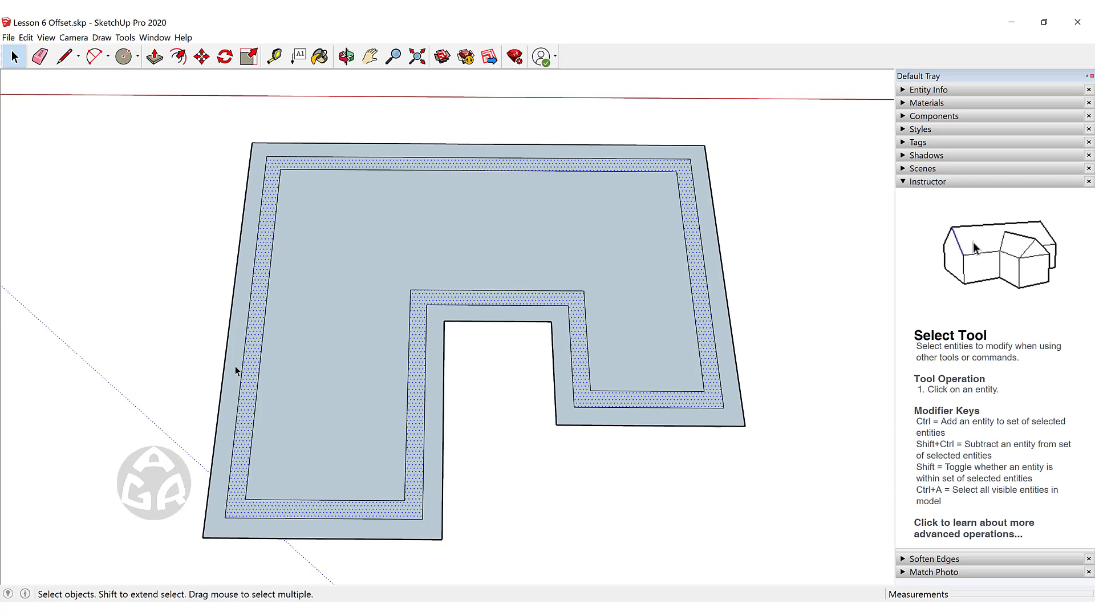
pyautogui.doubleClick(236, 371)
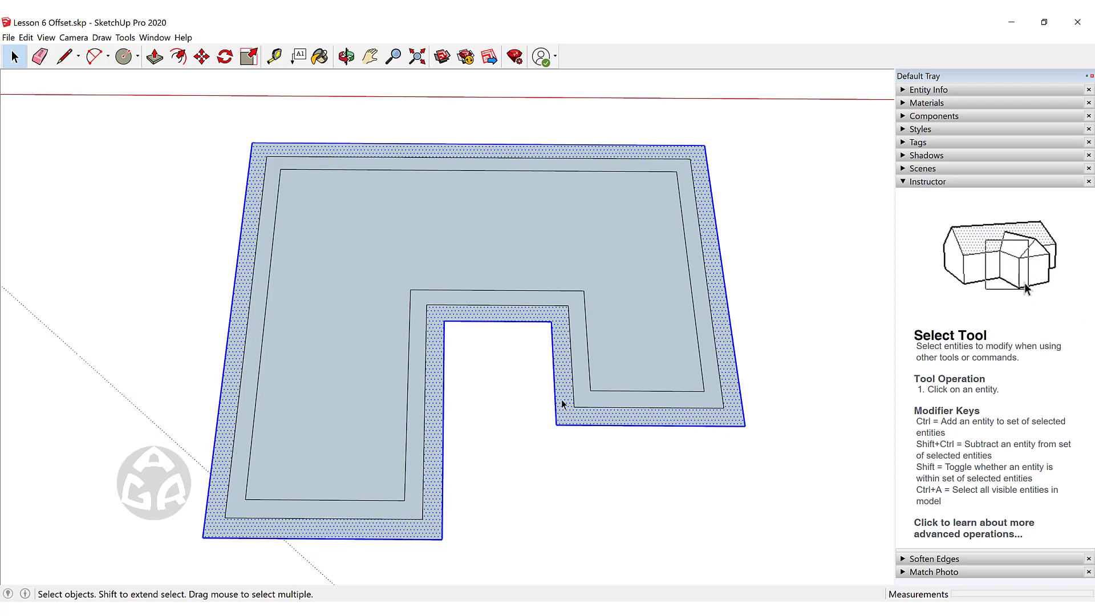
pyautogui.hotkey('ctrl', 'z')
pyautogui.hotkey('ctrl', 'z')
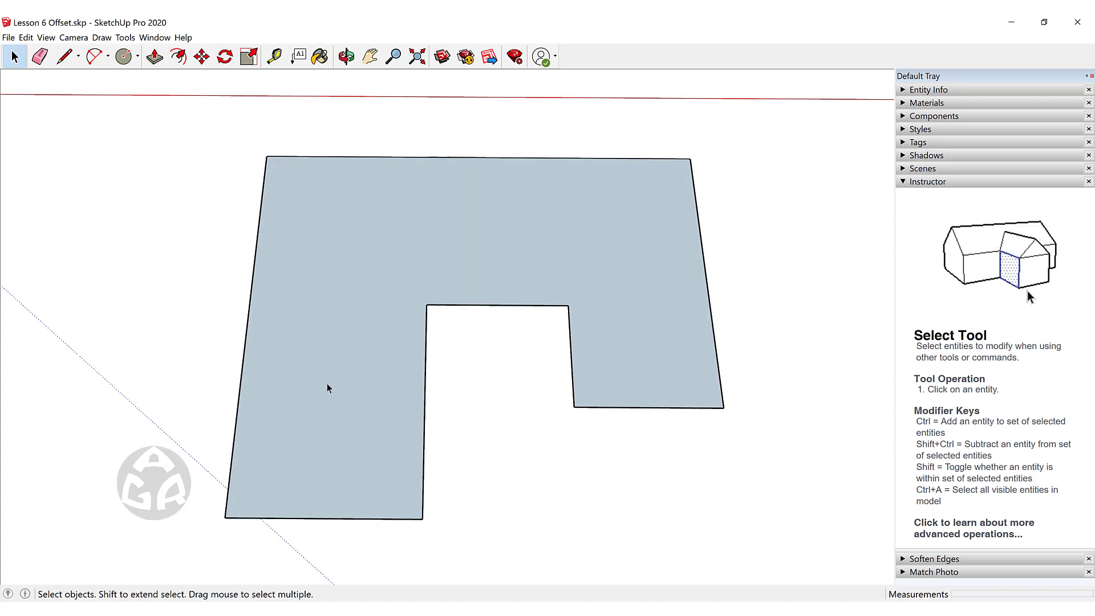
# Offset the face inward by 0.5 twice, then undo the second outline.
pyautogui.press('f')
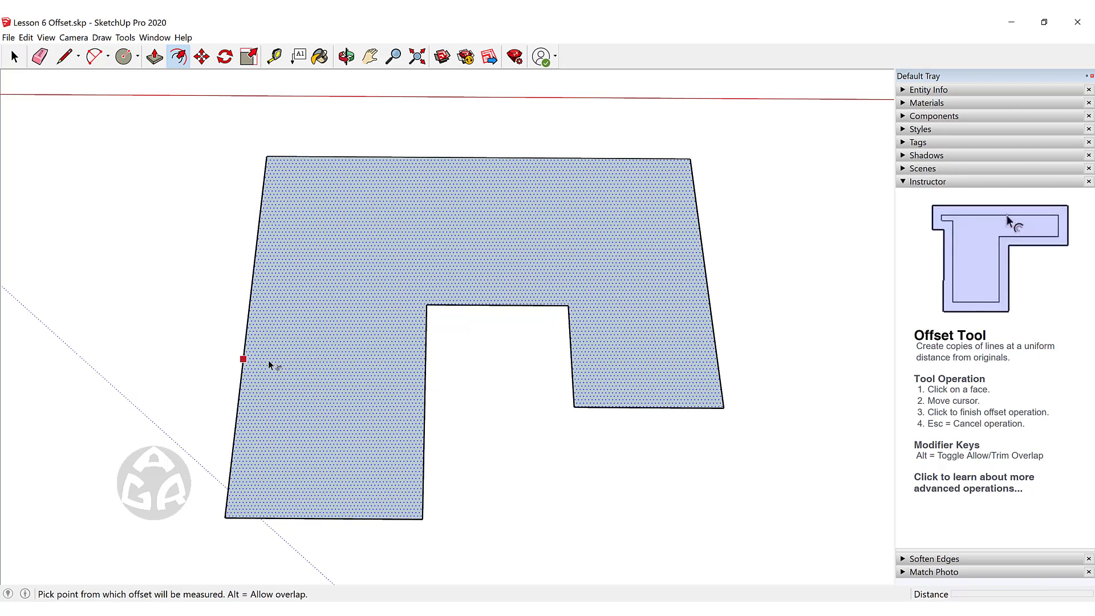
pyautogui.click(272, 363)
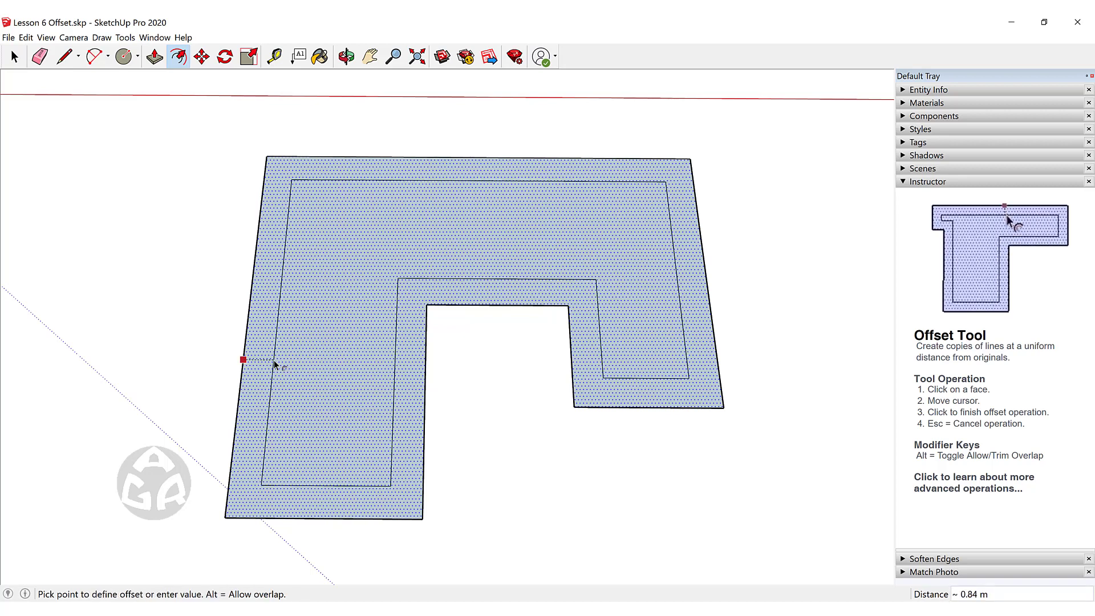
pyautogui.press('Return')
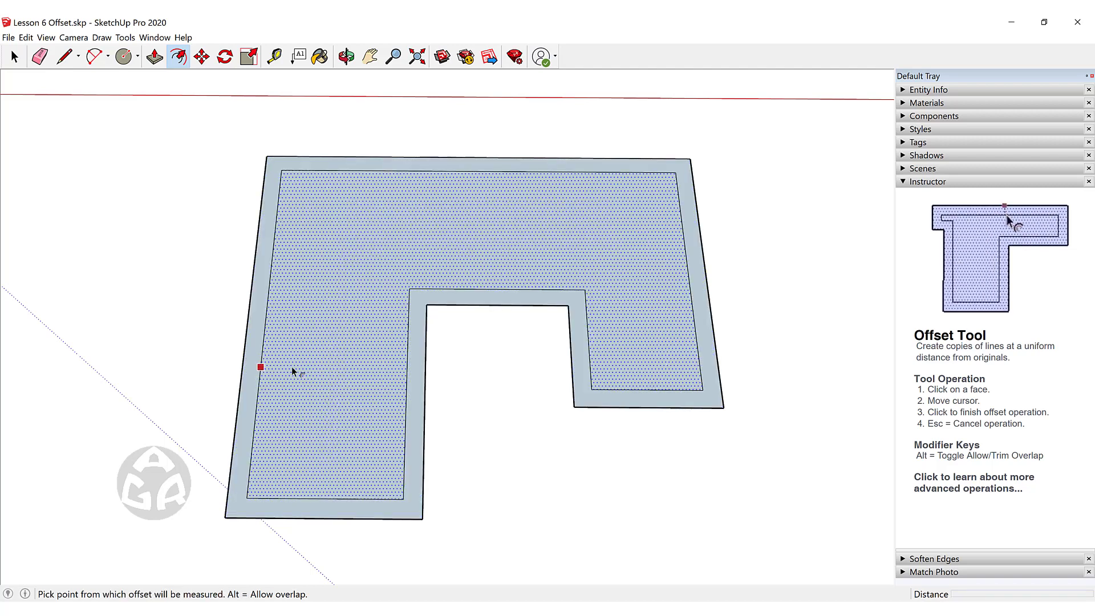
pyautogui.click(290, 364)
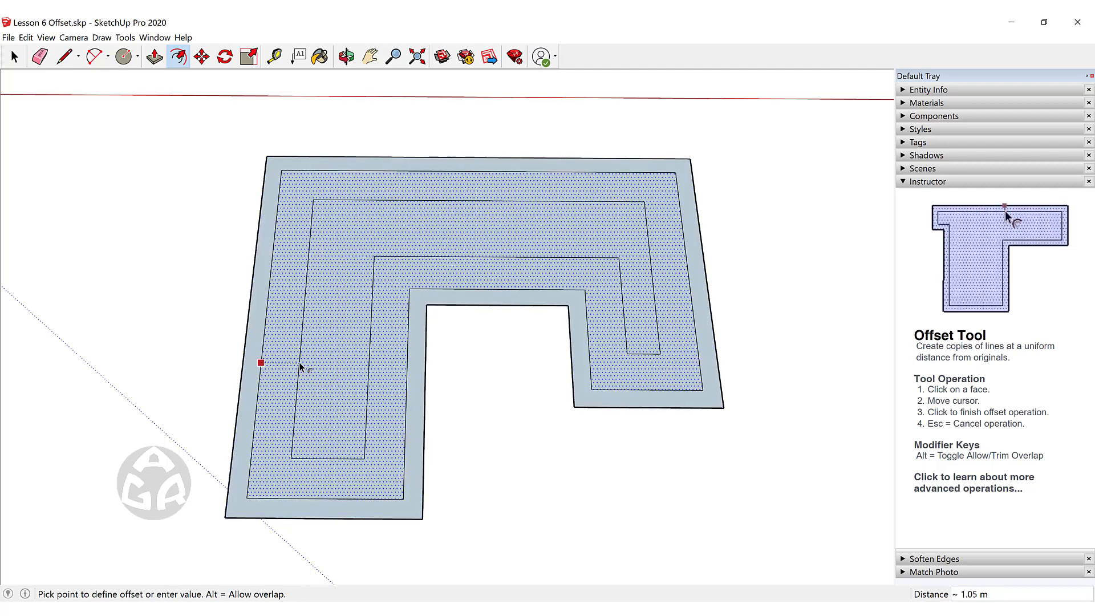
pyautogui.write('.5')
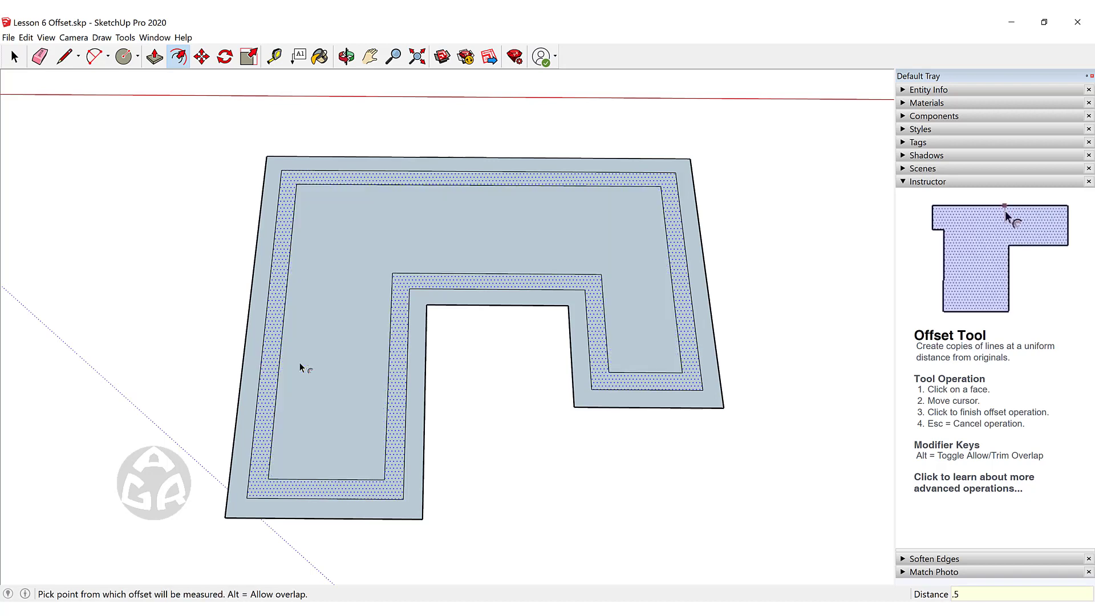
pyautogui.press('Return')
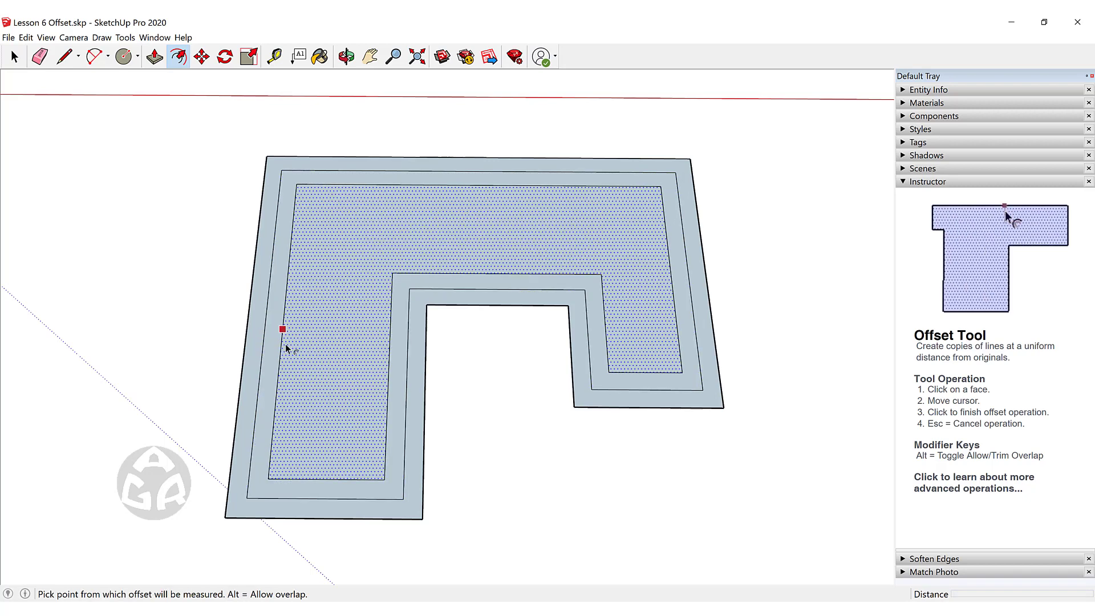
pyautogui.hotkey('ctrl', 'z')
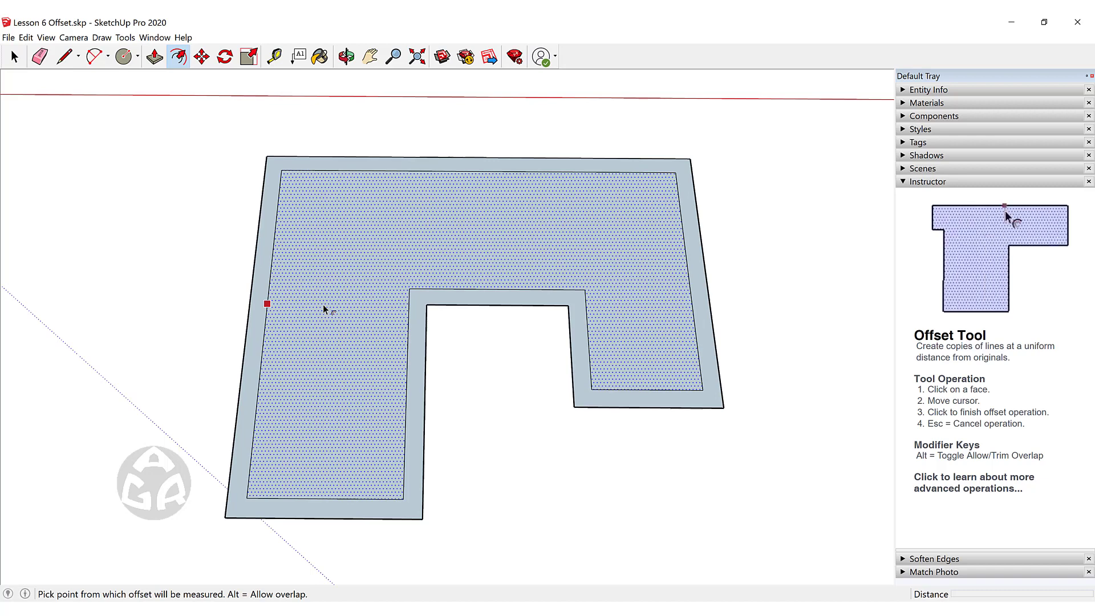
# Repeat the 0.5 offset inside each inner face down to a narrow innermost L.
pyautogui.doubleClick(323, 309)
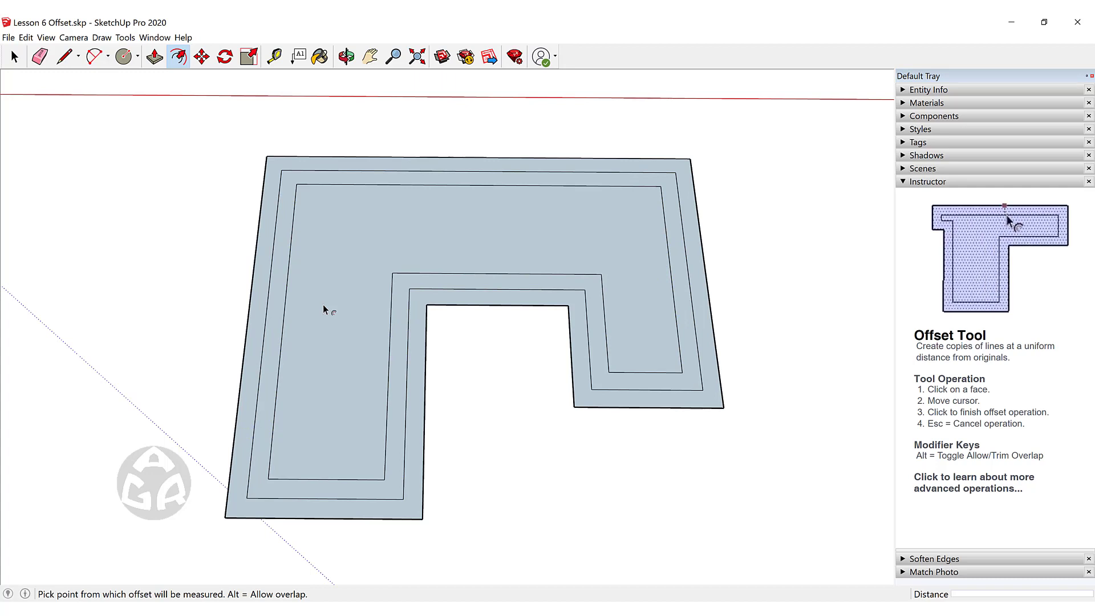
pyautogui.doubleClick(323, 305)
pyautogui.click(323, 305)
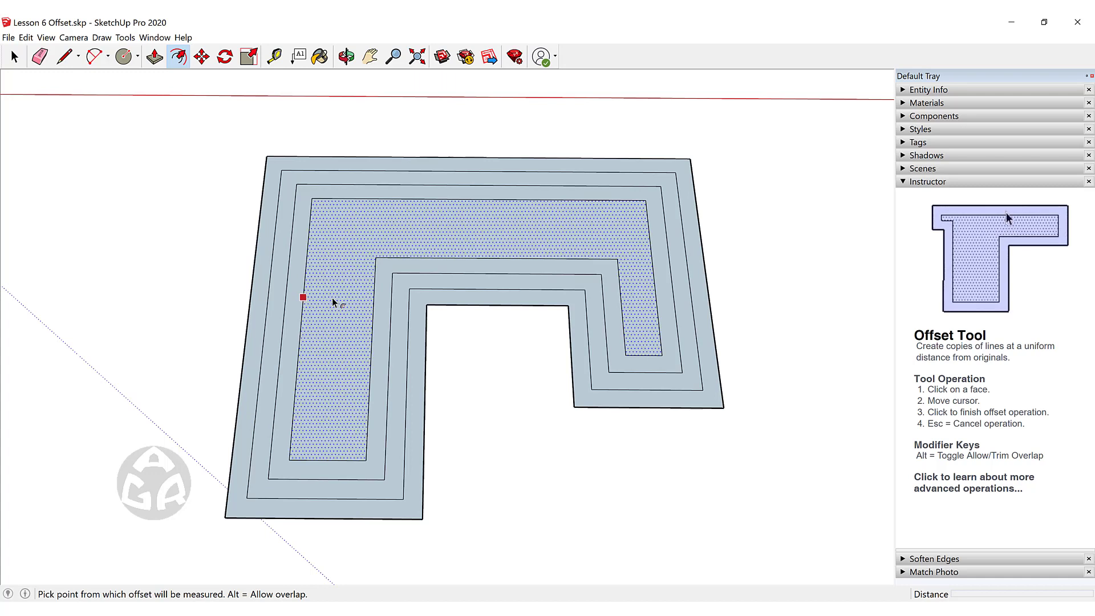
pyautogui.click(340, 290)
pyautogui.click(331, 287)
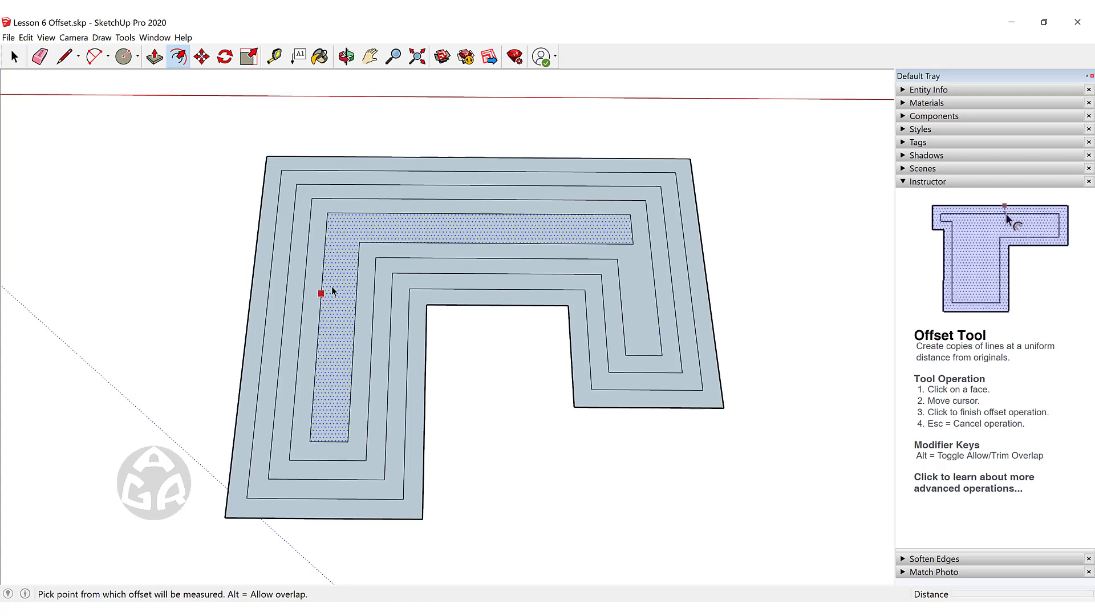
pyautogui.press('space')
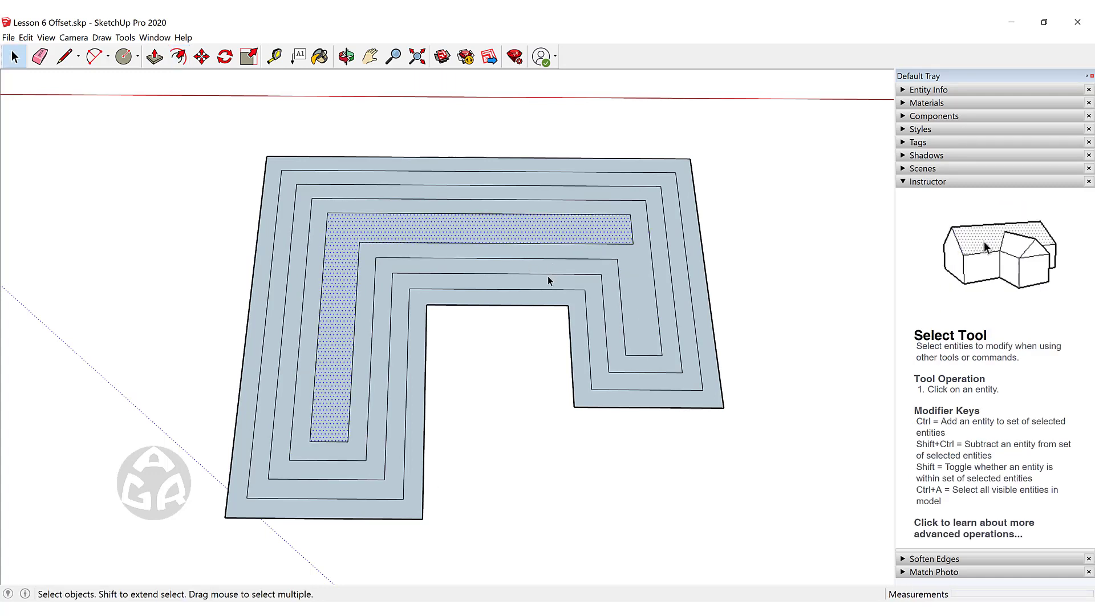
# Add four outward offset loops around the copied face's outer edge.
pyautogui.press('f')
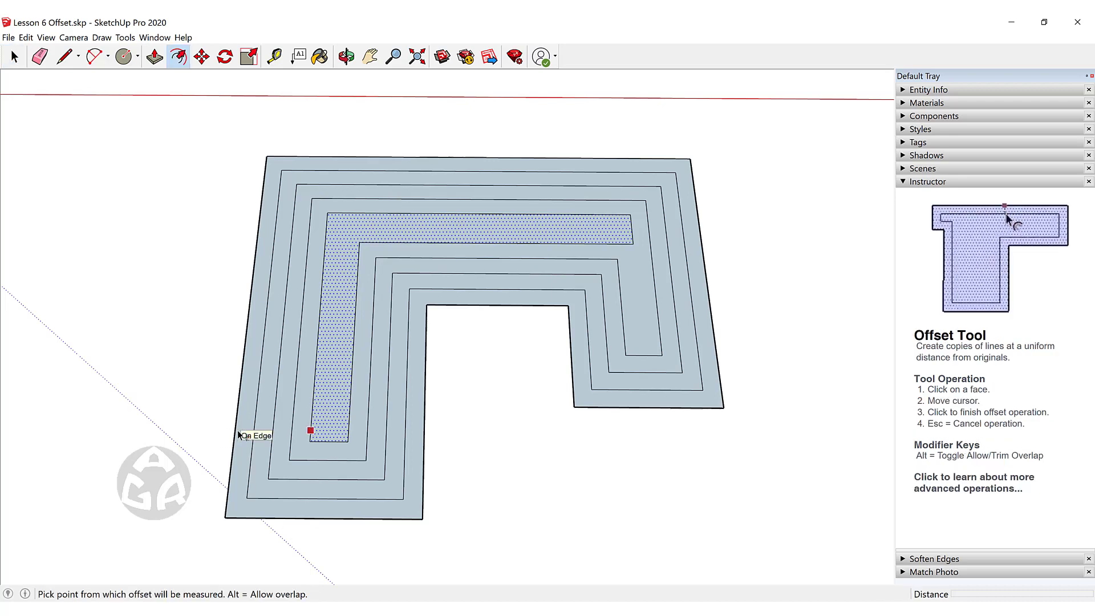
pyautogui.click(240, 436)
pyautogui.click(223, 439)
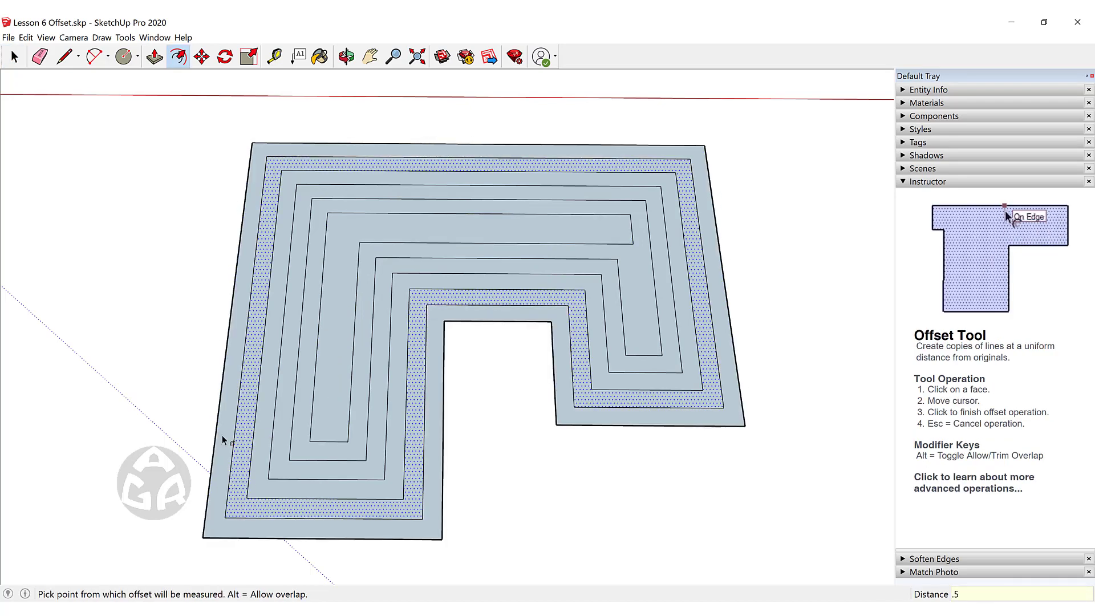
pyautogui.doubleClick(227, 433)
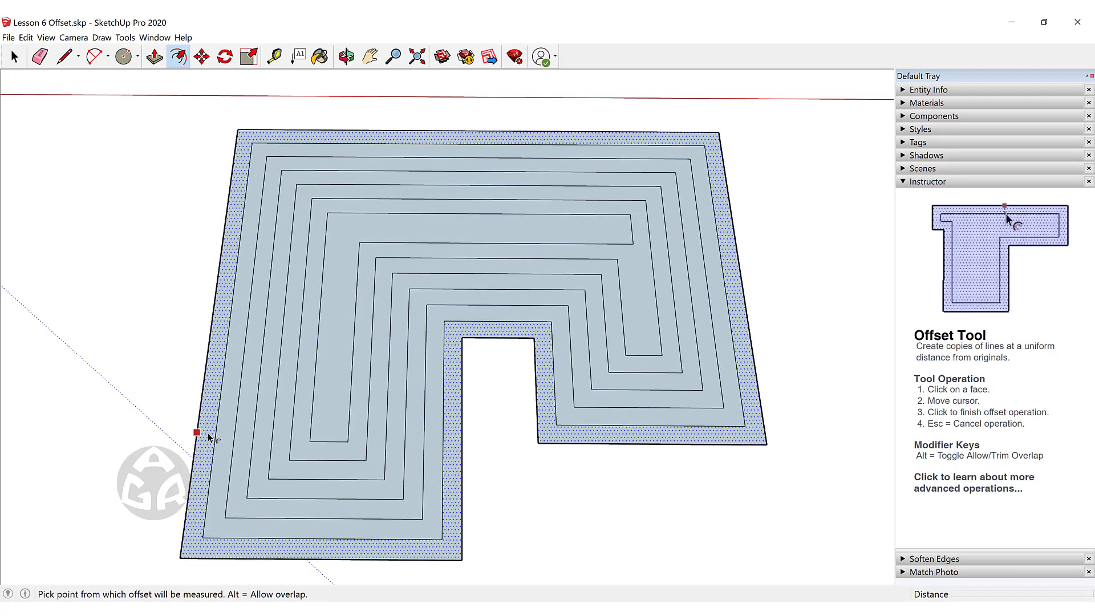
pyautogui.doubleClick(203, 440)
pyautogui.doubleClick(178, 452)
pyautogui.scroll(-3, 222, 381)
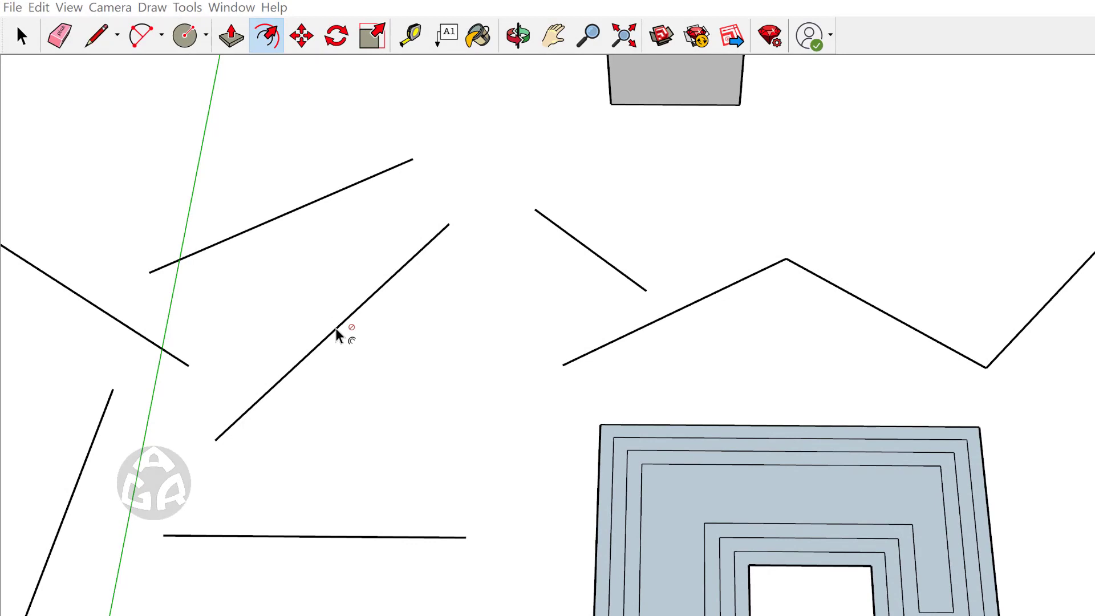
# Select the last two segments of the zigzag line for offsetting.
pyautogui.keyDown('shift'); pyautogui.moveTo(1010, 166); pyautogui.dragTo(457, 248, button='middle'); pyautogui.keyUp('shift')
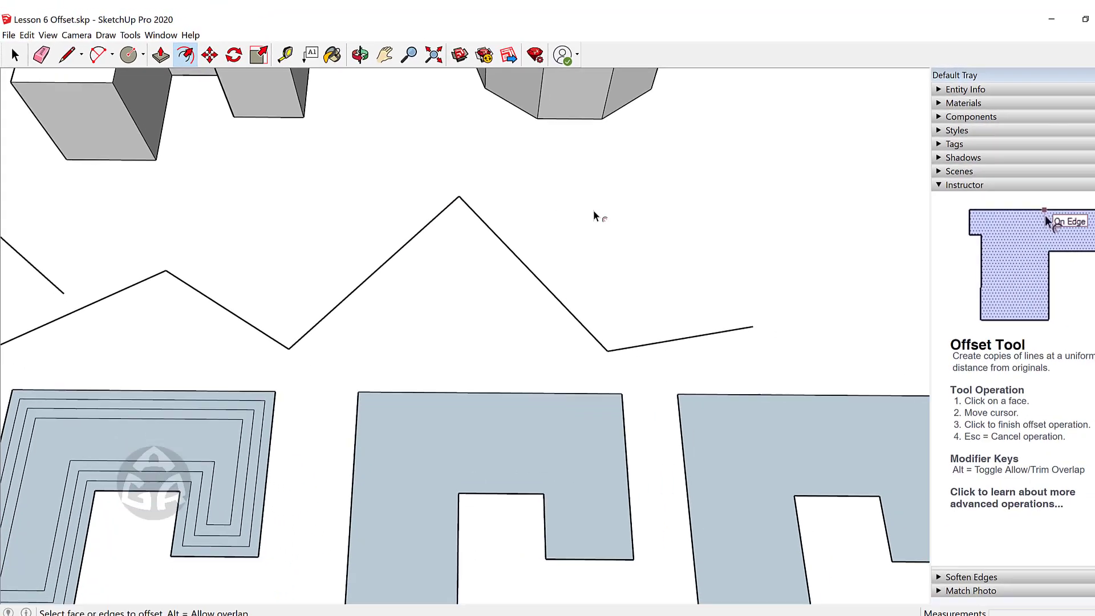
pyautogui.press('space')
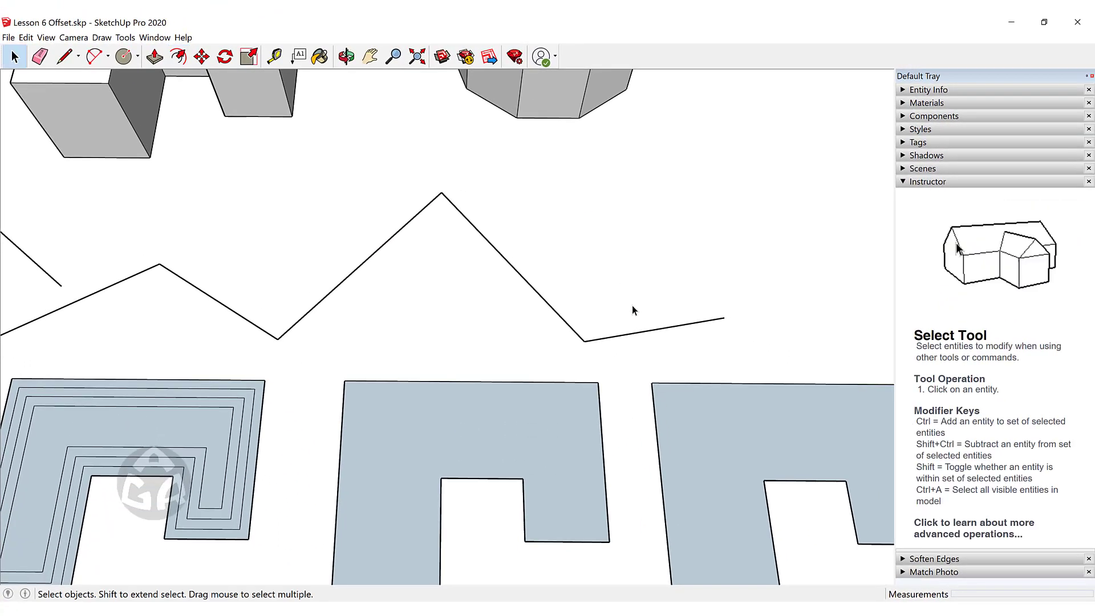
pyautogui.click(632, 335)
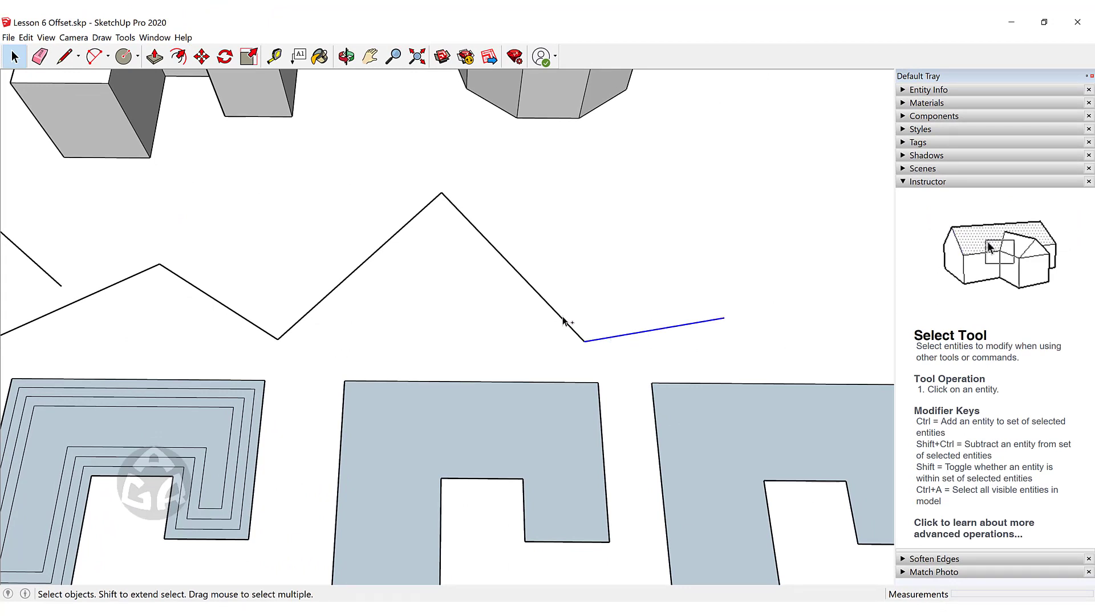
pyautogui.keyDown('ctrl'); pyautogui.click(558, 313); pyautogui.keyUp('ctrl')
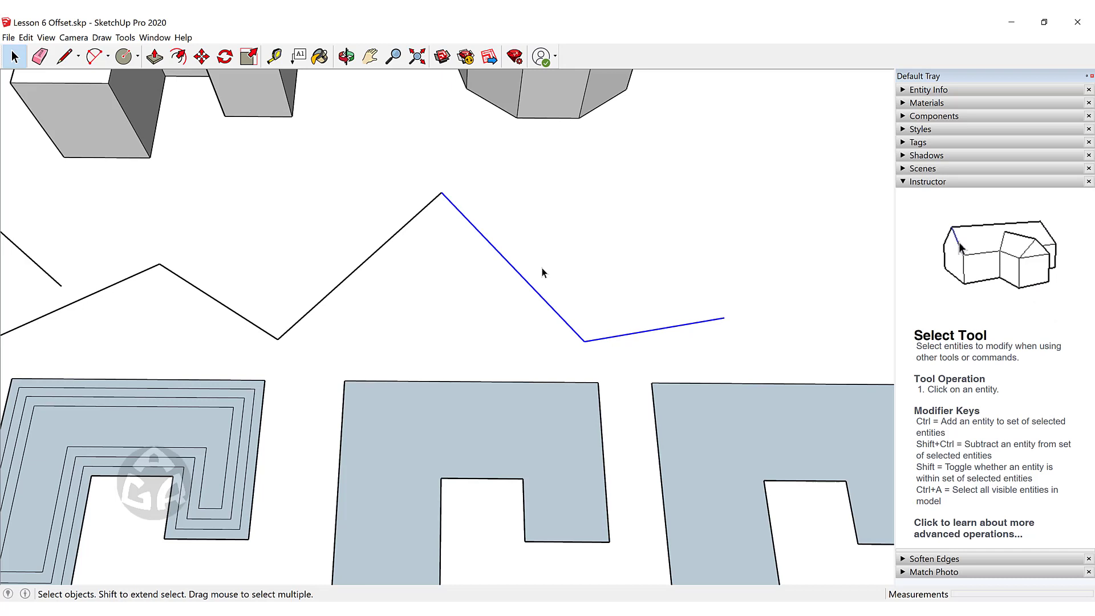
pyautogui.press('f')
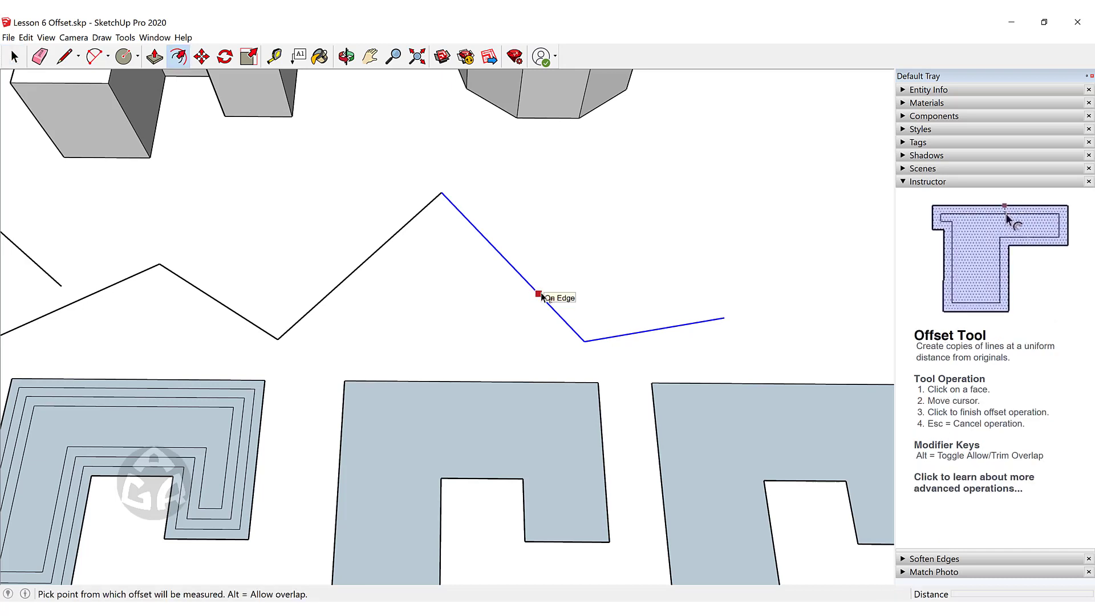
pyautogui.click(539, 294)
pyautogui.press('space')
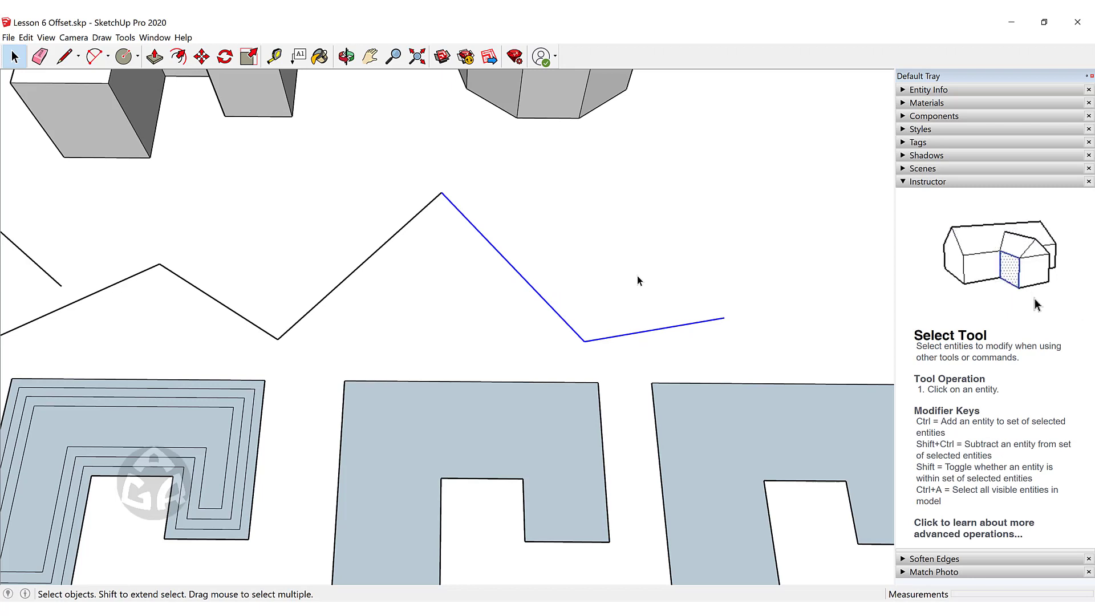
# Offset the two selected zigzag segments by 0.5 into a parallel copy.
pyautogui.press('f')
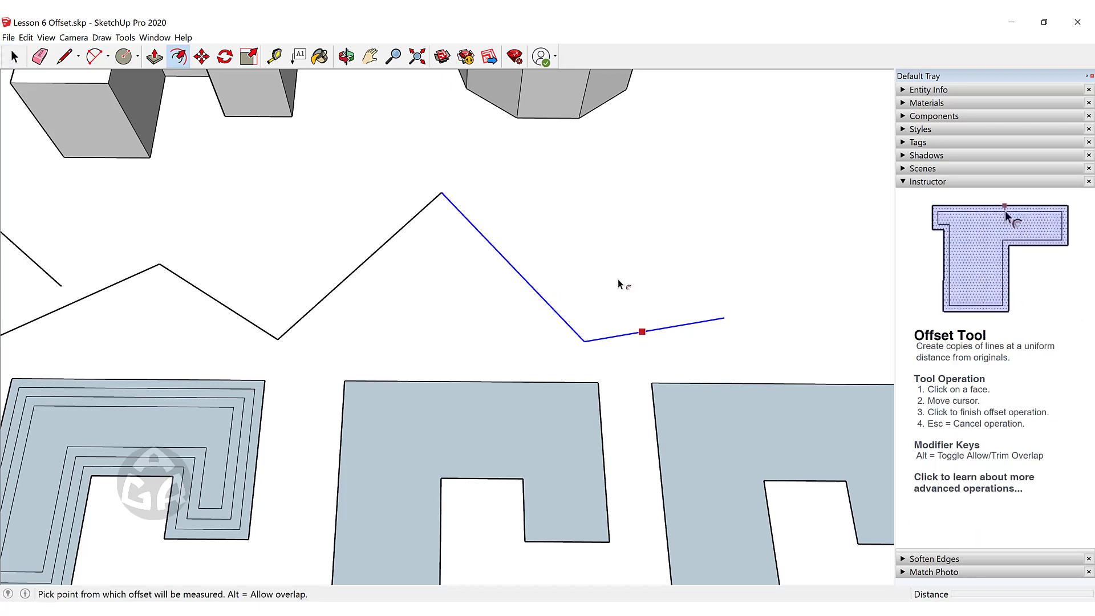
pyautogui.click(559, 287)
pyautogui.write('0.5')
pyautogui.press('Return')
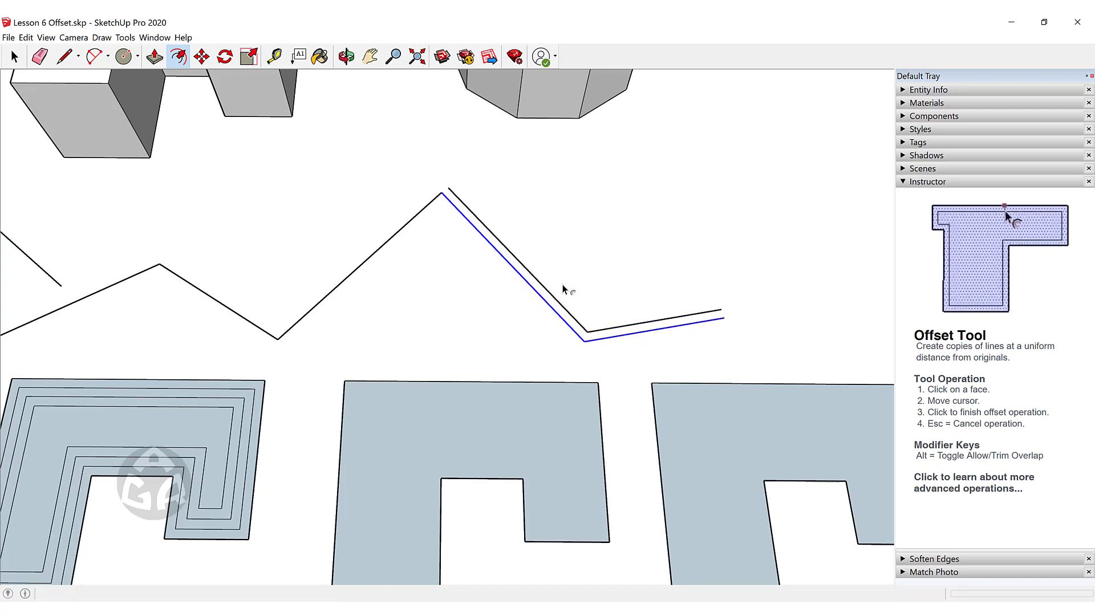
pyautogui.press('space')
# Start a Move copy of the zigzag with Ctrl held.
pyautogui.press('m')
pyautogui.click(408, 229)
pyautogui.press('ctrl')
pyautogui.scroll(-4, 523, 372)
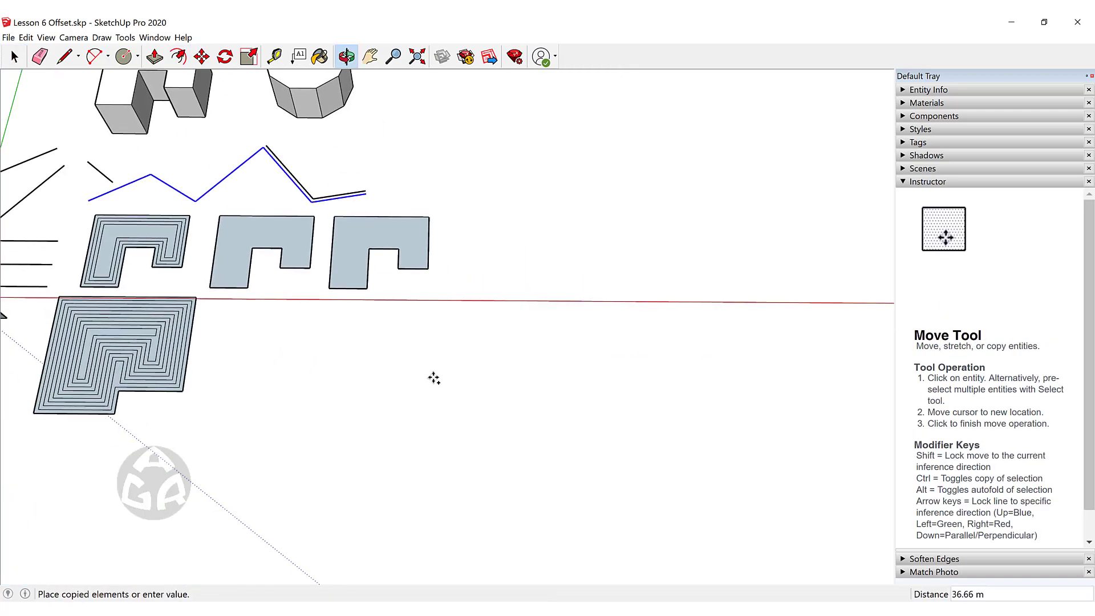
# Place the zigzag copy lower down and reframe onto the upper zigzag.
pyautogui.scroll(3, 433, 379)
pyautogui.click(469, 491)
pyautogui.scroll(2, 468, 491)
pyautogui.moveTo(469, 491); pyautogui.dragTo(516, 367, button='middle')
pyautogui.press('space')
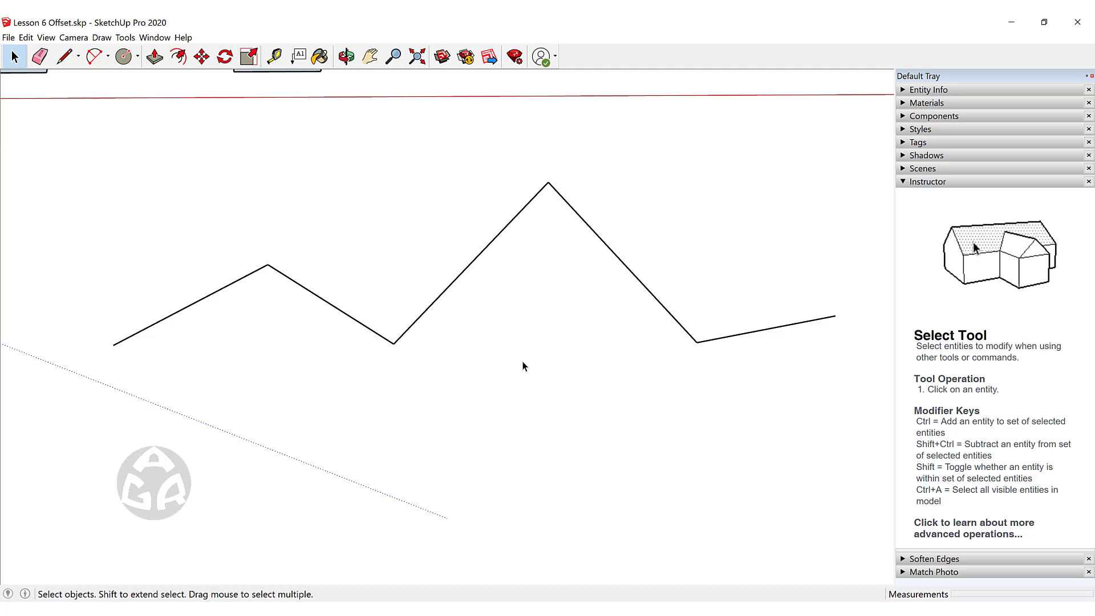
# Select the whole zigzag and offset it by 0.5 m.
pyautogui.moveTo(774, 207); pyautogui.dragTo(152, 453)
pyautogui.press('f')
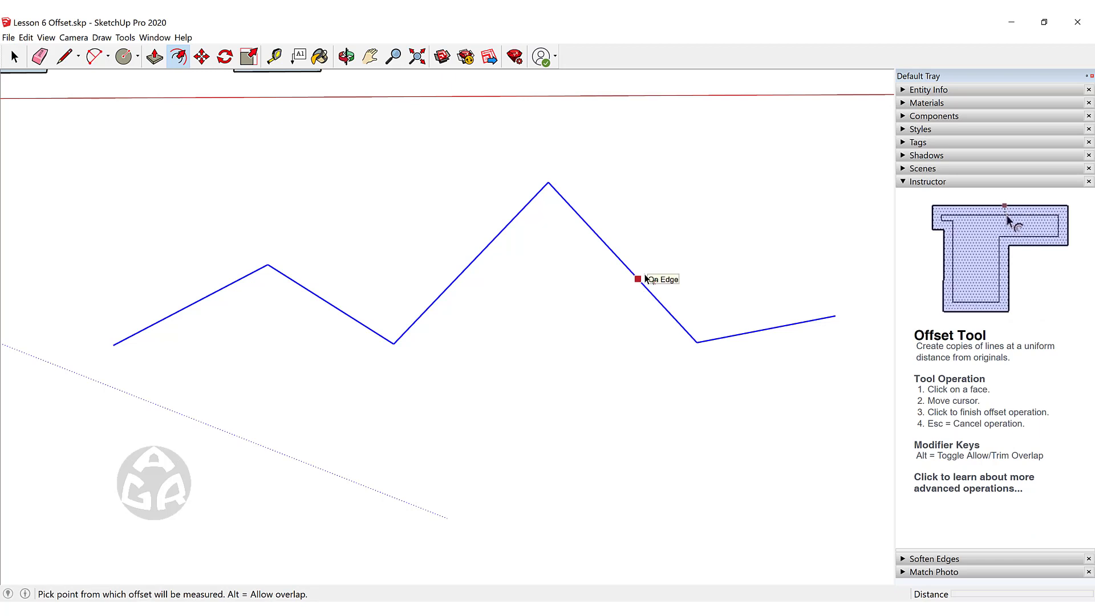
pyautogui.click(645, 278)
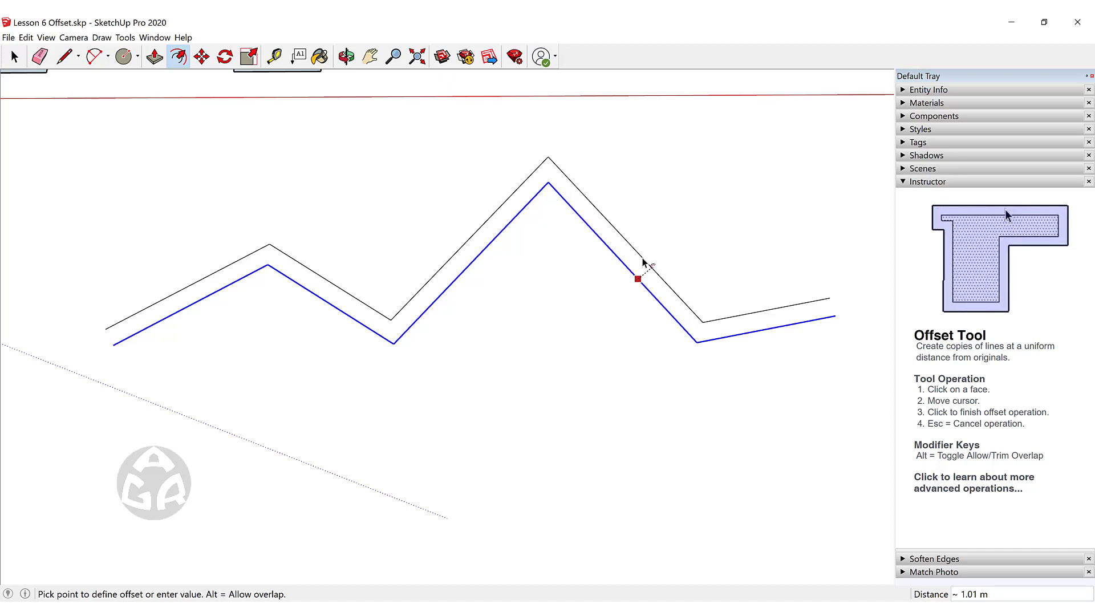
pyautogui.write('.5')
pyautogui.press('Return')
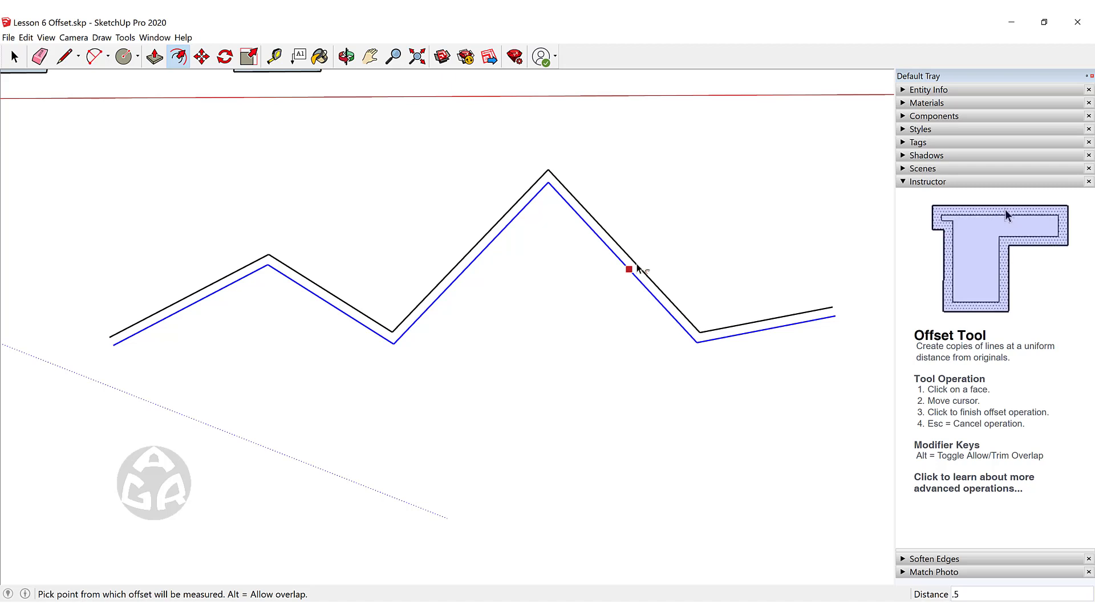
# Repeat the 0.5 m offset twice more, stacking lines above the zigzag.
pyautogui.press('space')
pyautogui.click(638, 268)
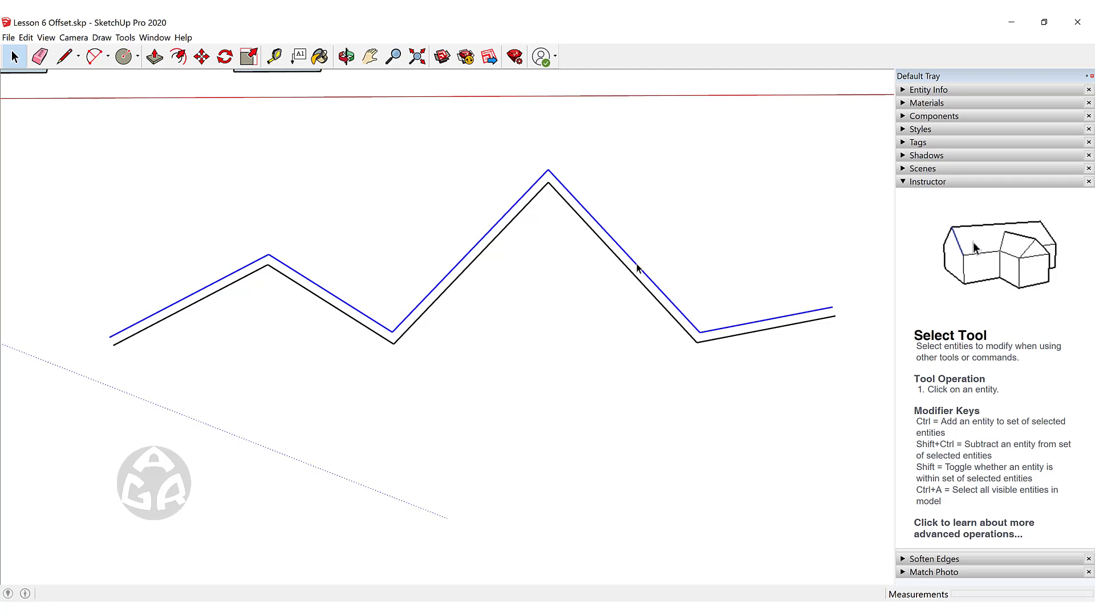
pyautogui.press('f')
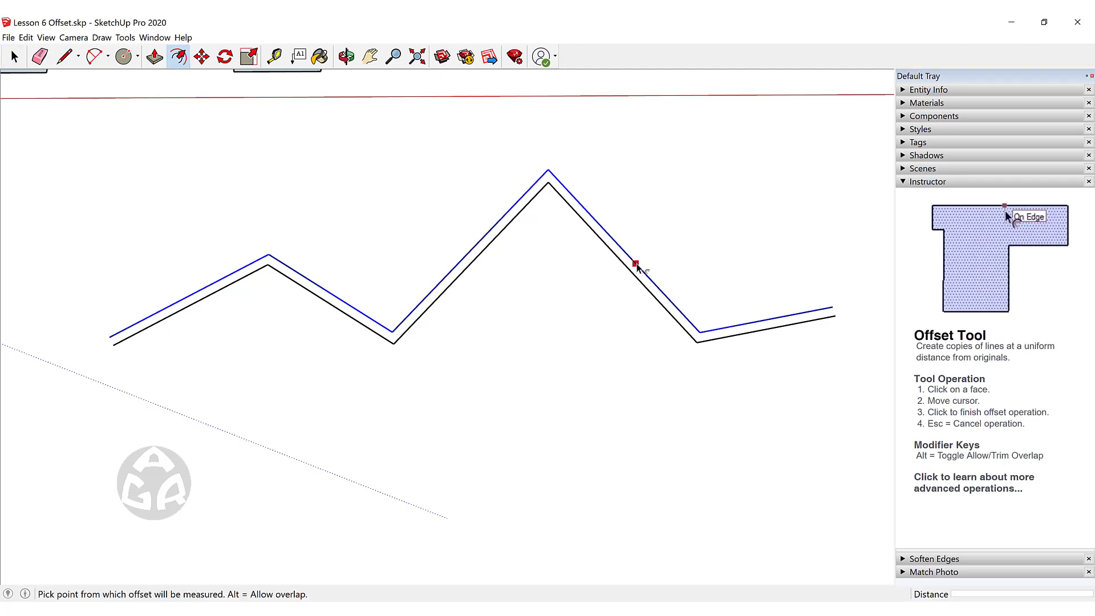
pyautogui.doubleClick(638, 268)
pyautogui.press('space')
pyautogui.click(646, 261)
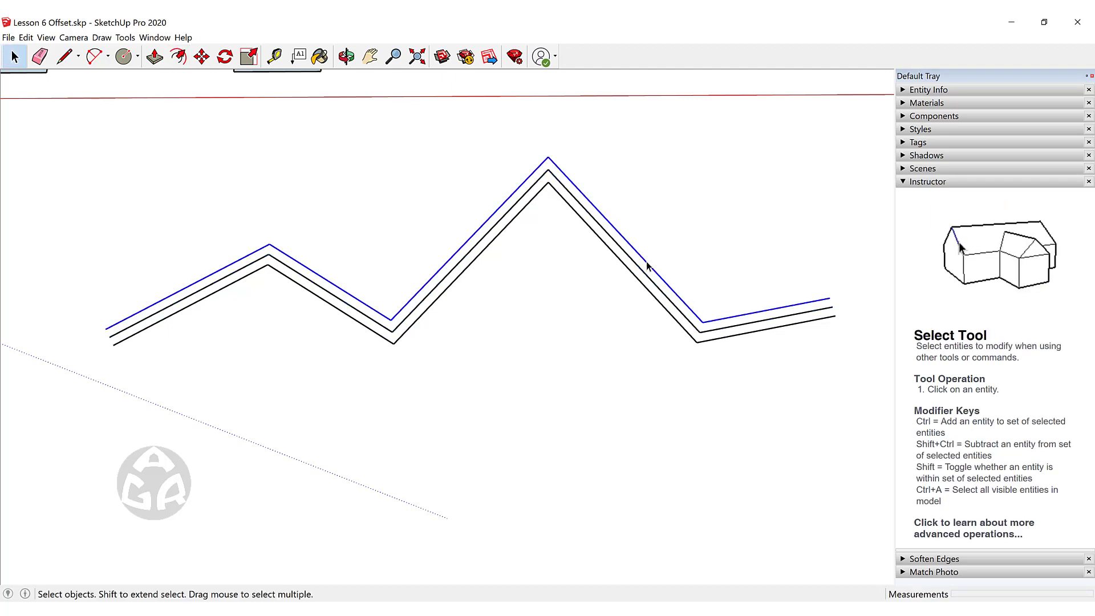
pyautogui.press('f')
pyautogui.doubleClick(645, 261)
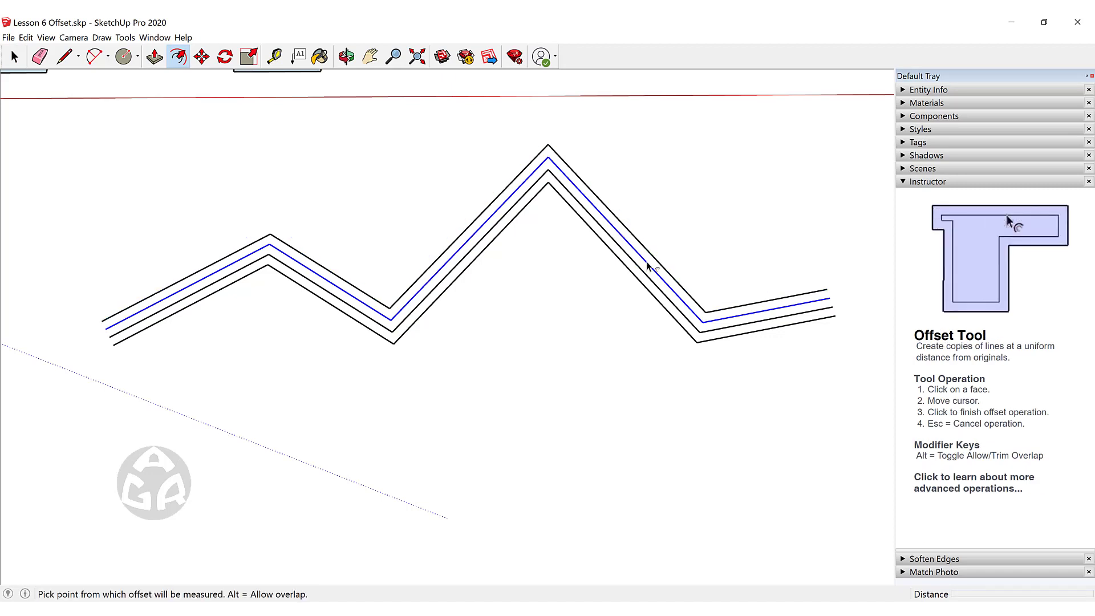
pyautogui.press('space')
# Select the original bottom zigzag line and start moving it below.
pyautogui.click(423, 330)
pyautogui.click(409, 330)
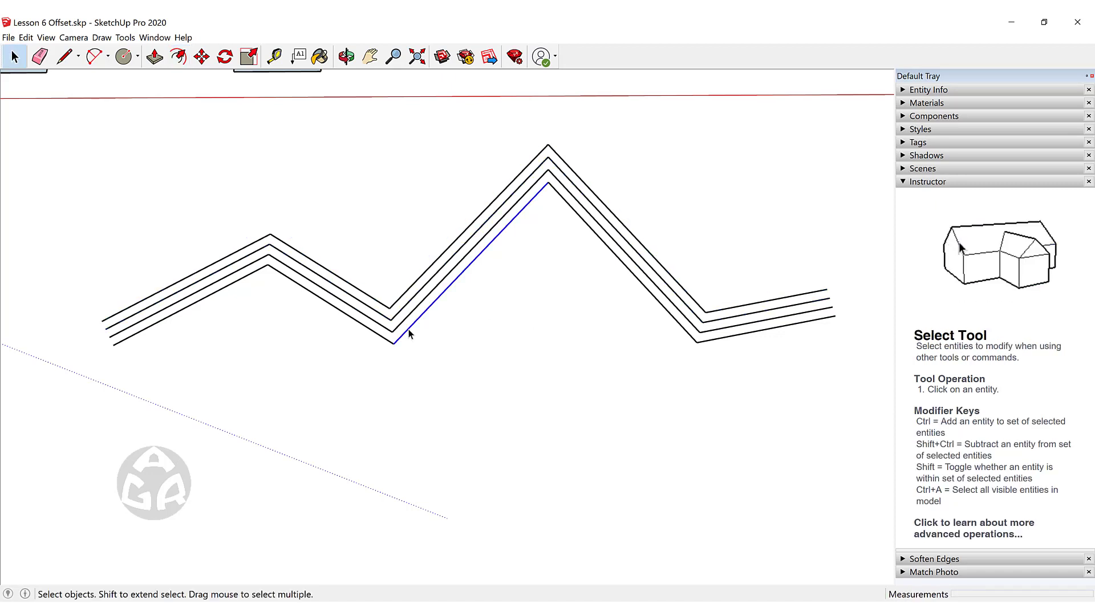
pyautogui.press('m')
pyautogui.scroll(-5, 495, 268)
pyautogui.keyDown('shift'); pyautogui.moveTo(497, 274); pyautogui.dragTo(484, 246, button='middle'); pyautogui.keyUp('shift')
# Place a copy of the zigzag line below the stacked offset lines.
pyautogui.click(484, 246)
pyautogui.press('ctrl')
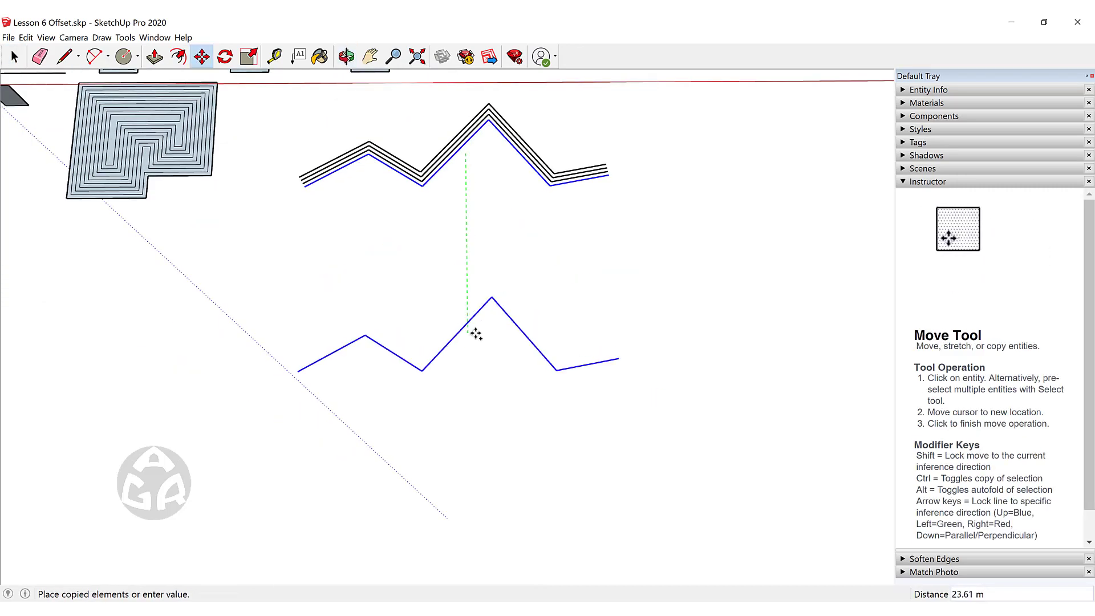
pyautogui.click(477, 335)
pyautogui.press('space')
pyautogui.moveTo(415, 347); pyautogui.dragTo(423, 293, button='middle')
pyautogui.scroll(5, 477, 274)
pyautogui.scroll(1, 456, 287)
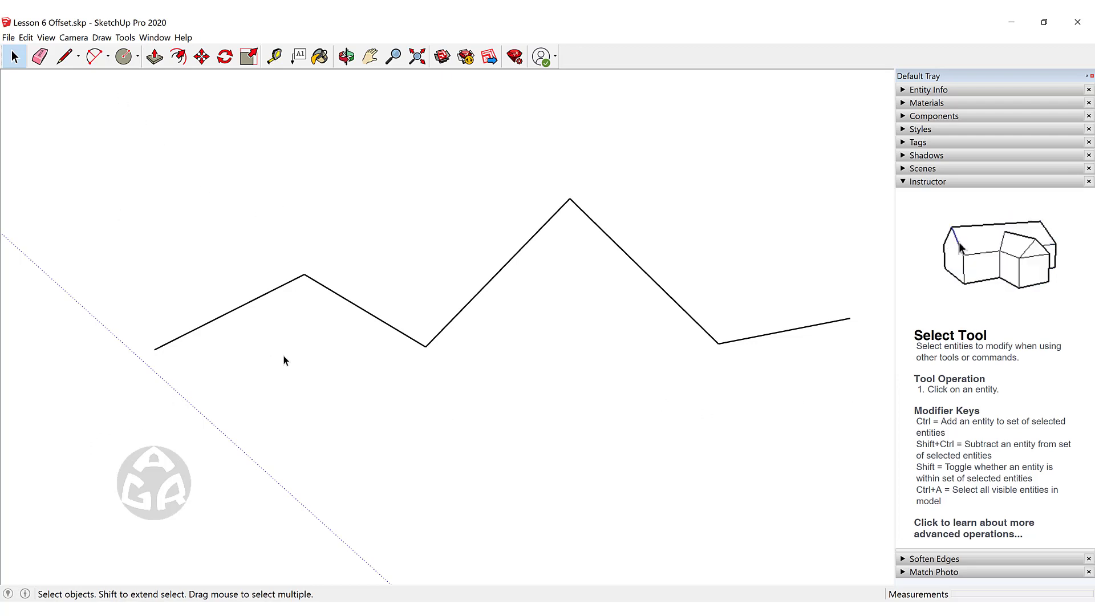
# Draw a test edge rising from the zigzag's left end.
pyautogui.press('l')
pyautogui.moveTo(246, 323); pyautogui.dragTo(167, 312, button='middle')
pyautogui.click(164, 296)
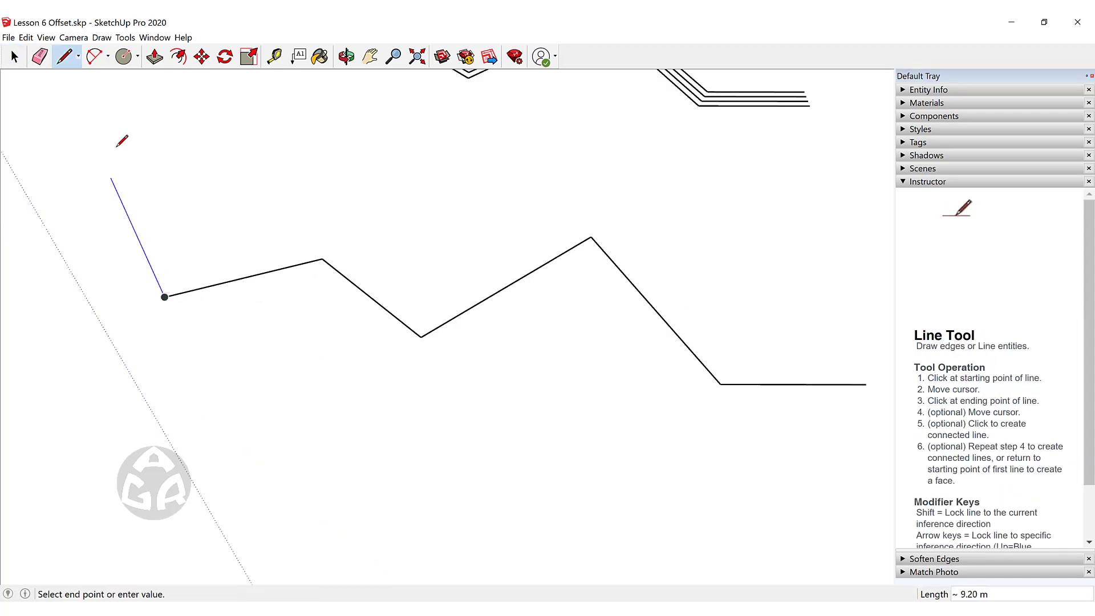
pyautogui.click(100, 153)
pyautogui.press('space')
# Select the whole zigzag, then try the Offset and Eraser tools on it.
pyautogui.moveTo(203, 292); pyautogui.dragTo(484, 341, button='middle')
pyautogui.tripleClick(377, 354)
pyautogui.click(484, 341)
pyautogui.press('f')
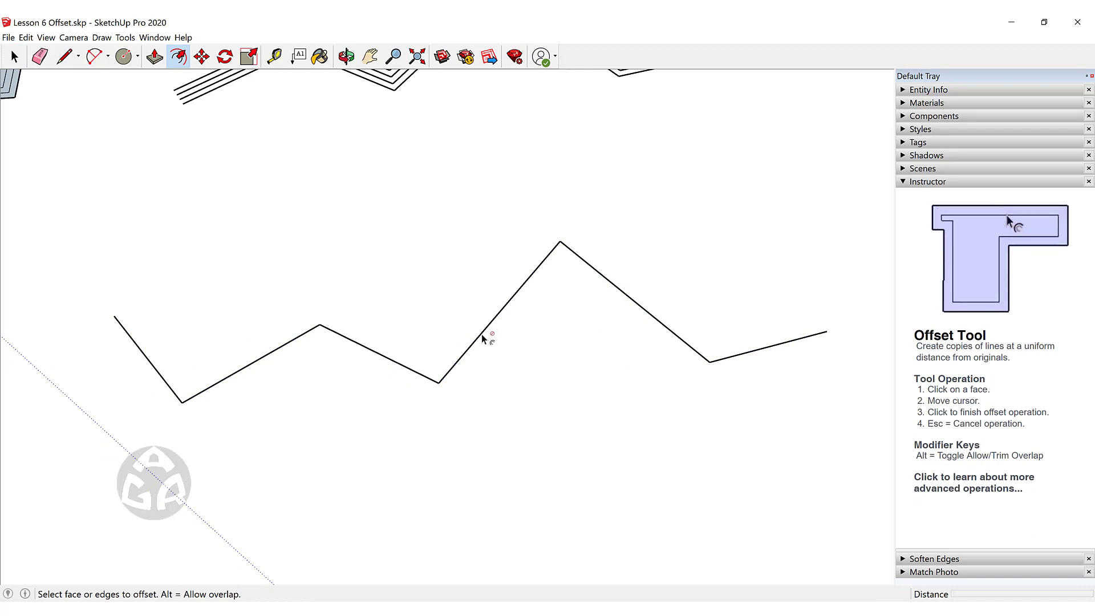
pyautogui.press('space')
pyautogui.press('e')
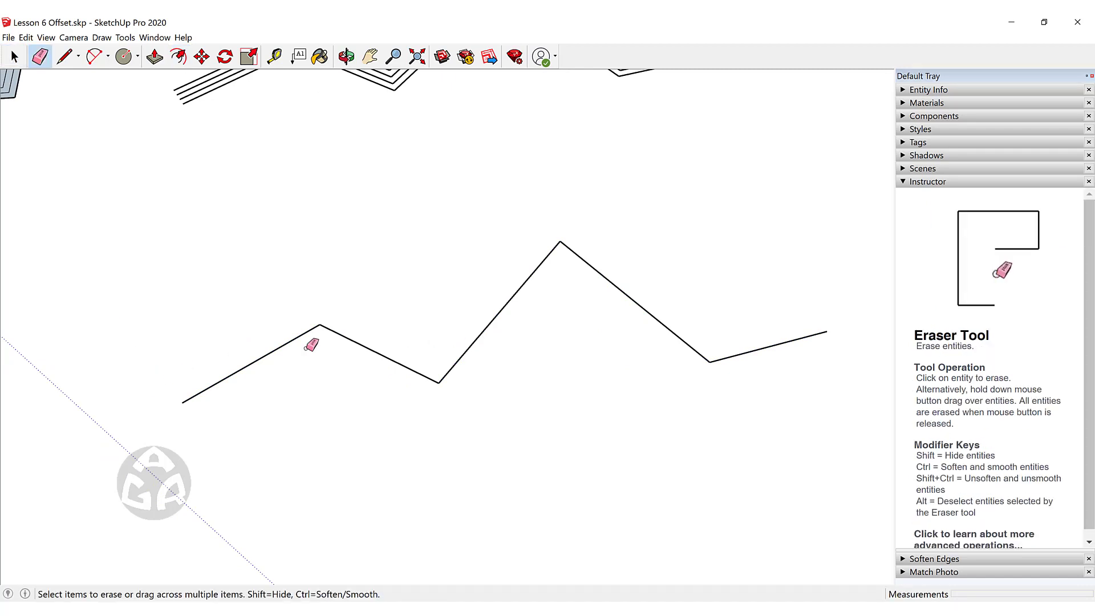
pyautogui.press('space')
# Move one zigzag corner 0.001 along the blue axis.
pyautogui.moveTo(440, 335); pyautogui.dragTo(552, 272, button='middle')
pyautogui.press('m')
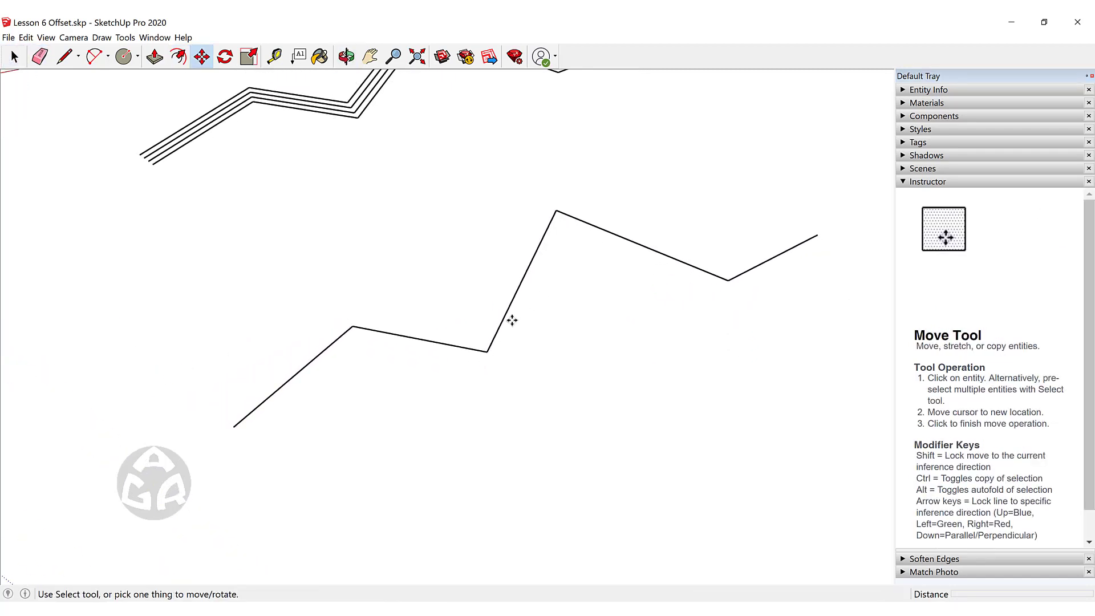
pyautogui.scroll(6, 469, 360)
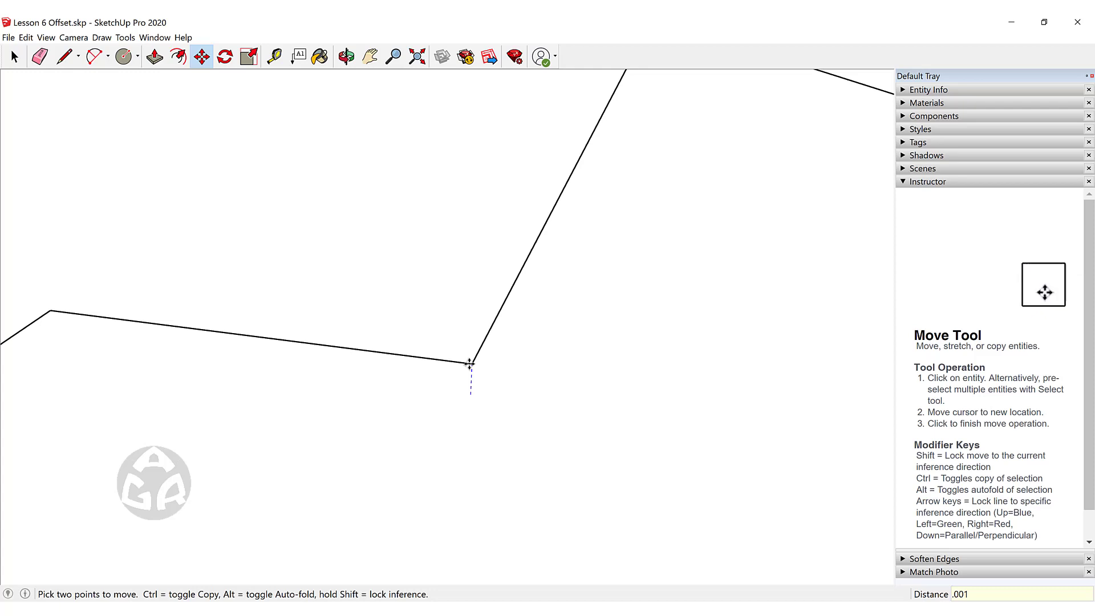
pyautogui.press('Return')
pyautogui.press('space')
pyautogui.scroll(-5, 552, 329)
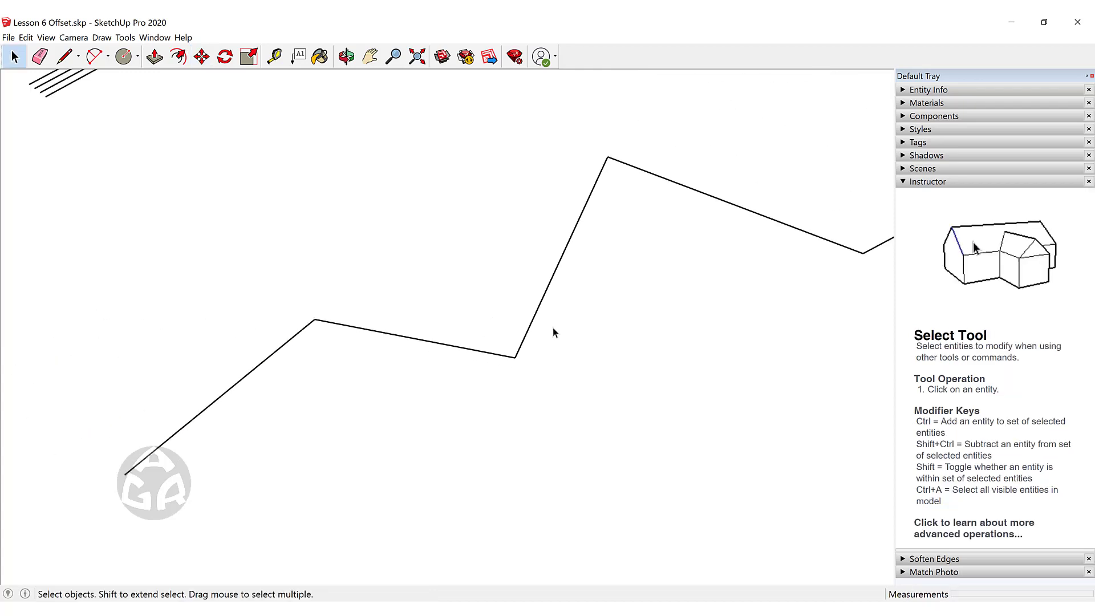
# Select the whole zigzag again and attempt an offset on it.
pyautogui.moveTo(589, 308); pyautogui.dragTo(504, 403, button='middle')
pyautogui.tripleClick(500, 358)
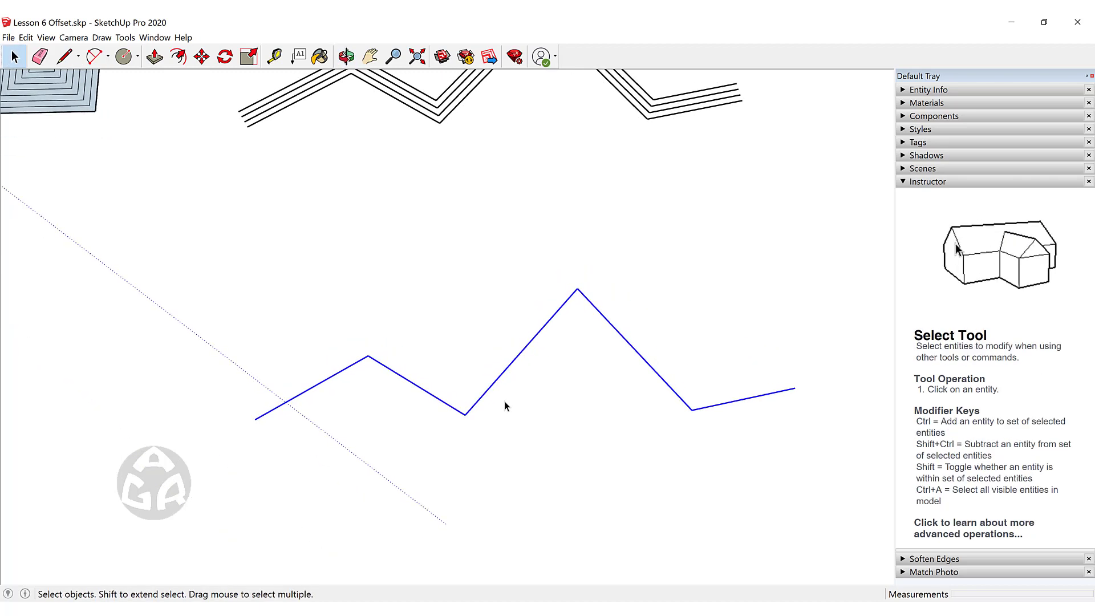
pyautogui.press('f')
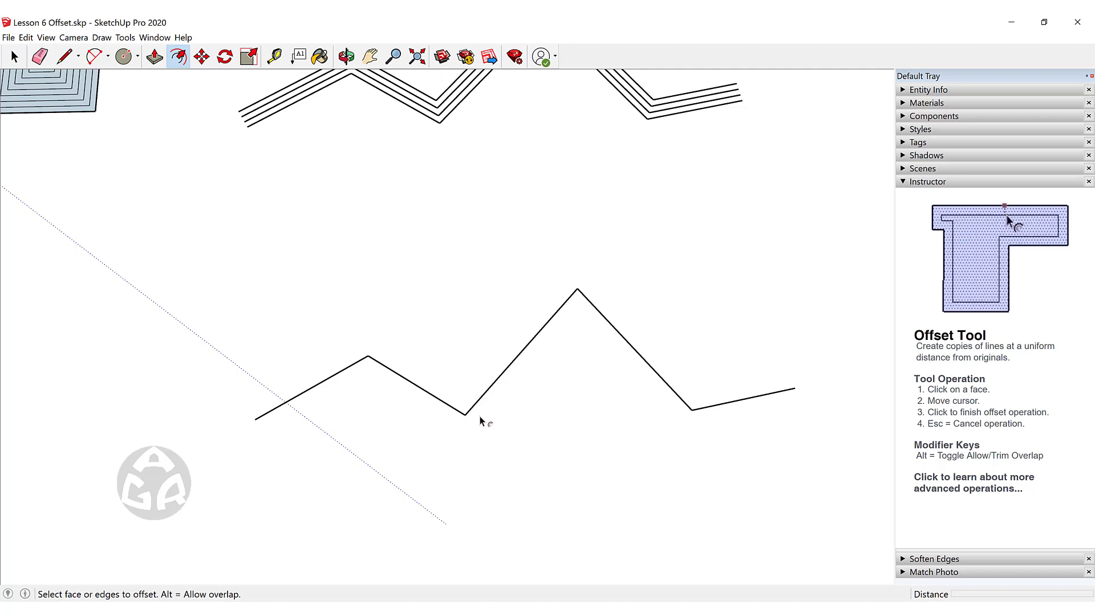
pyautogui.press('space')
pyautogui.scroll(3, 480, 393)
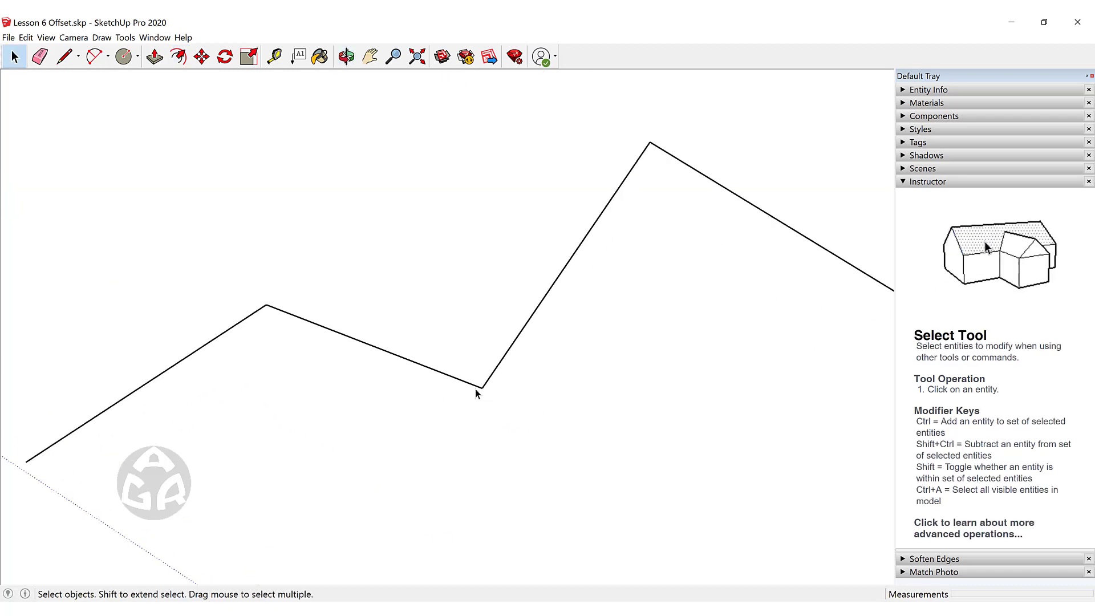
# Try offsetting and moving selected pairs of zigzag edges, cancelling the move.
pyautogui.scroll(-2, 481, 388)
pyautogui.moveTo(524, 381); pyautogui.dragTo(723, 239, button='middle')
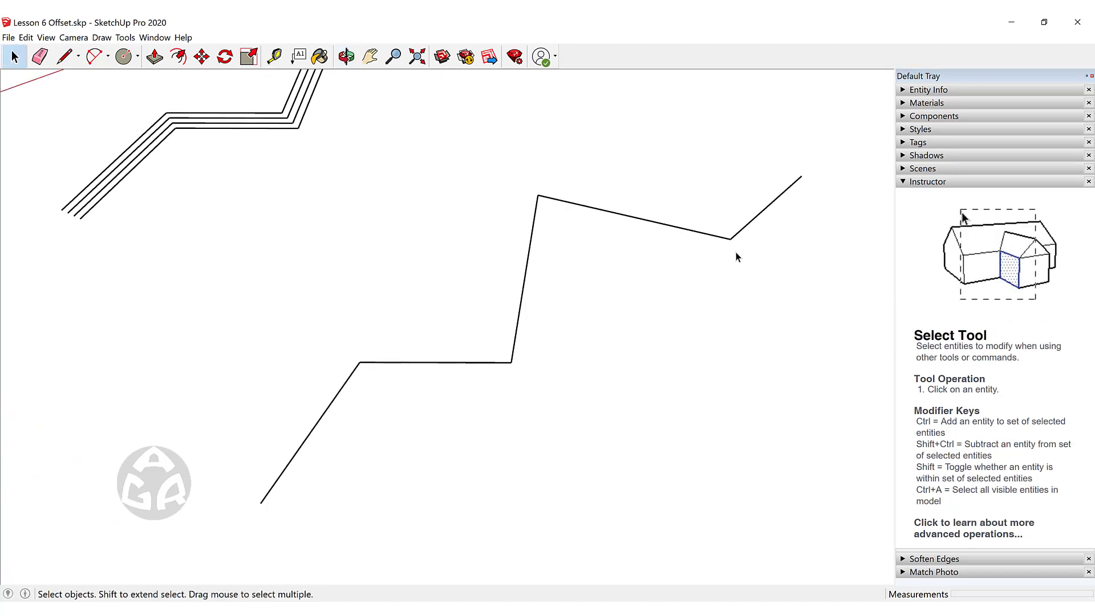
pyautogui.moveTo(467, 393); pyautogui.dragTo(467, 390)
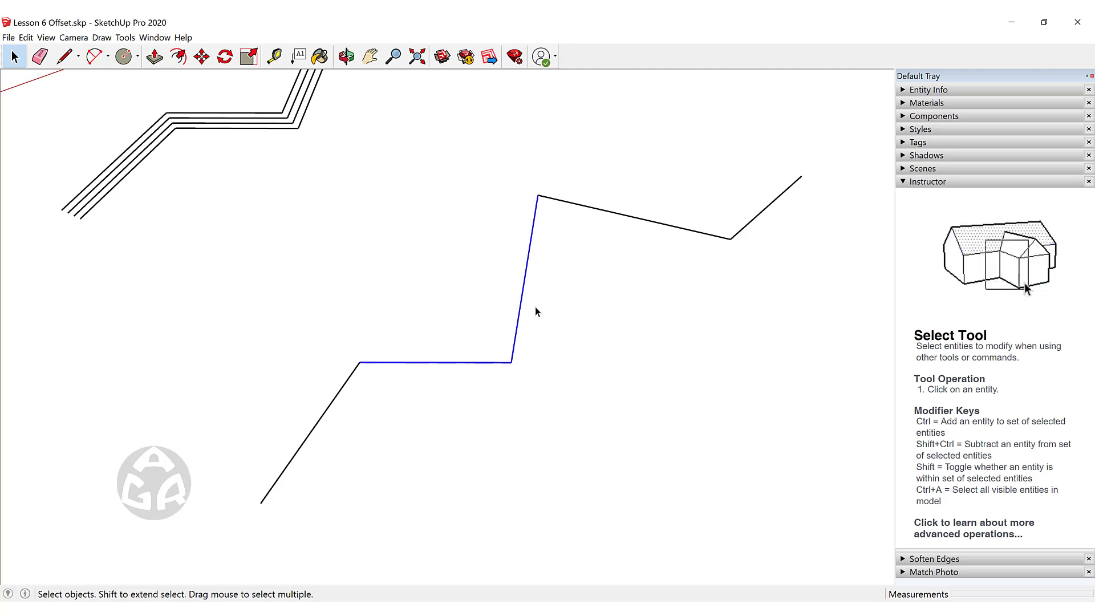
pyautogui.press('f')
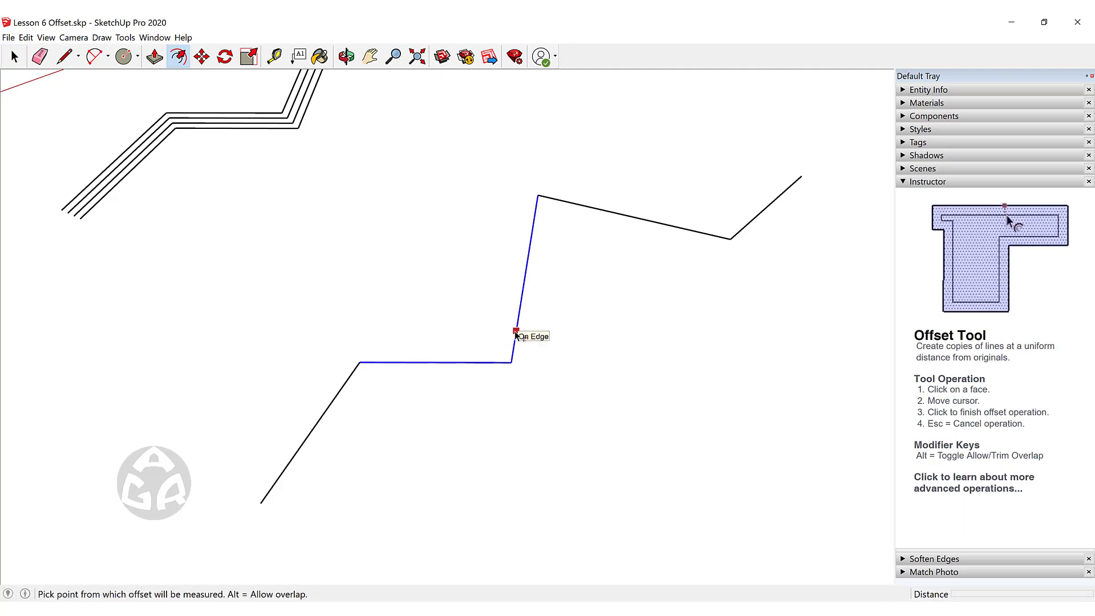
pyautogui.press('space')
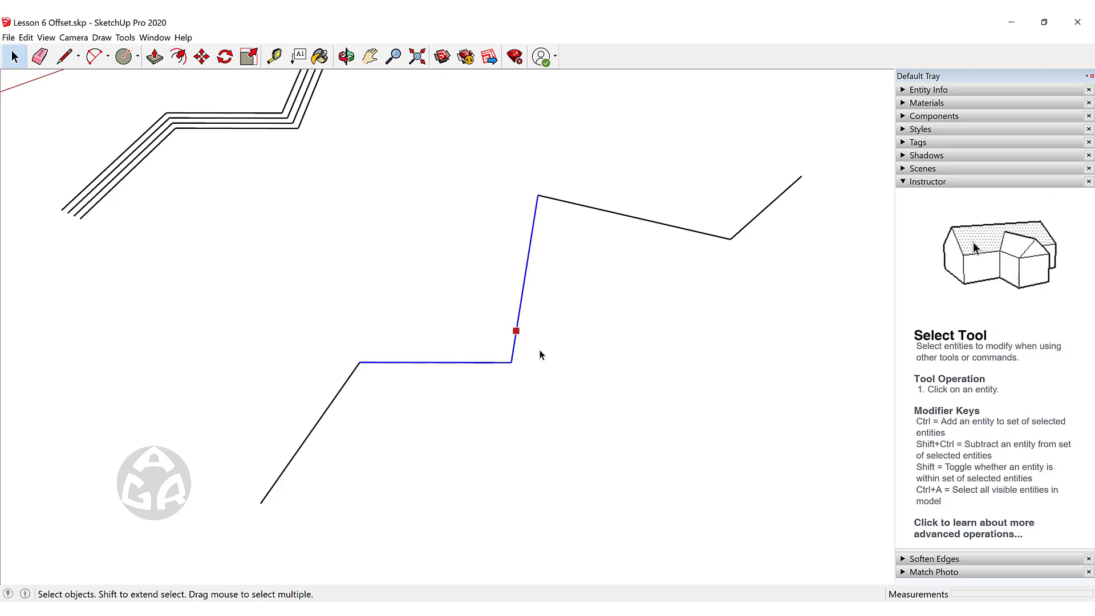
pyautogui.click(721, 235)
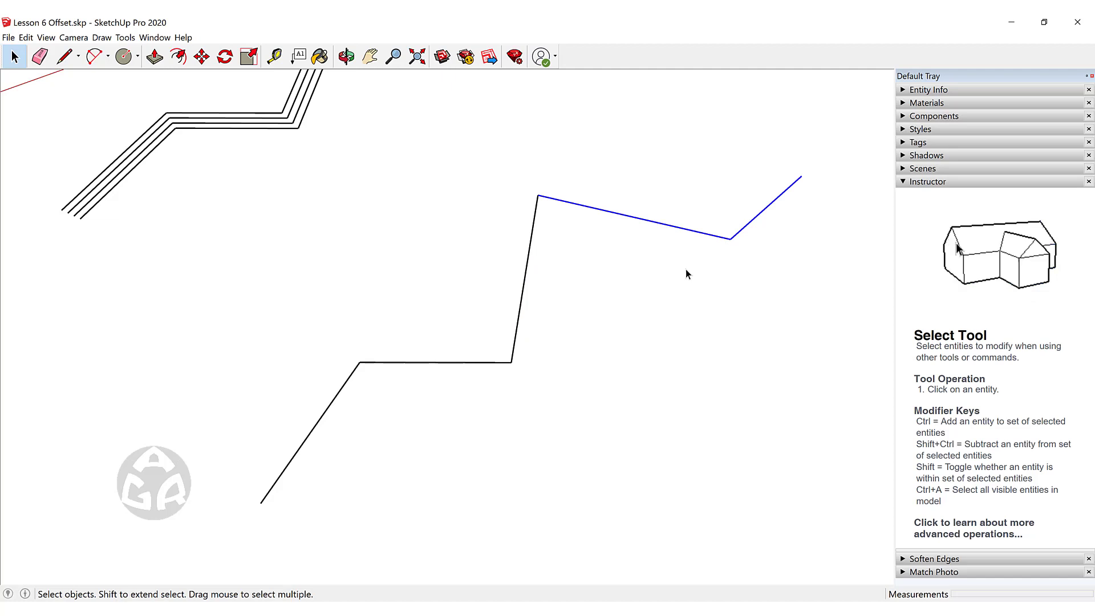
pyautogui.press('m')
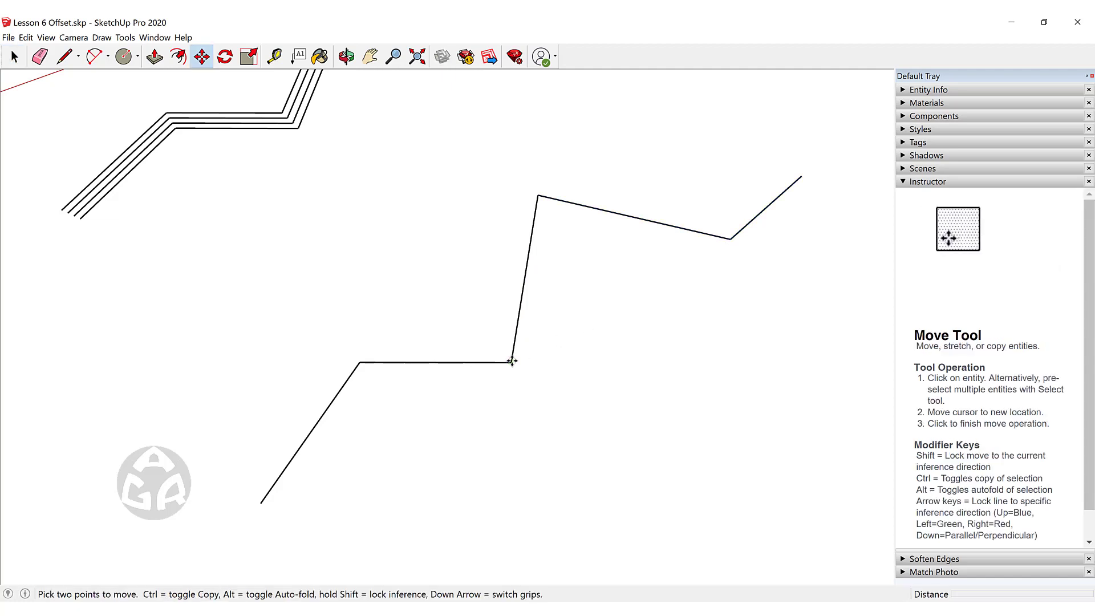
pyautogui.click(511, 361)
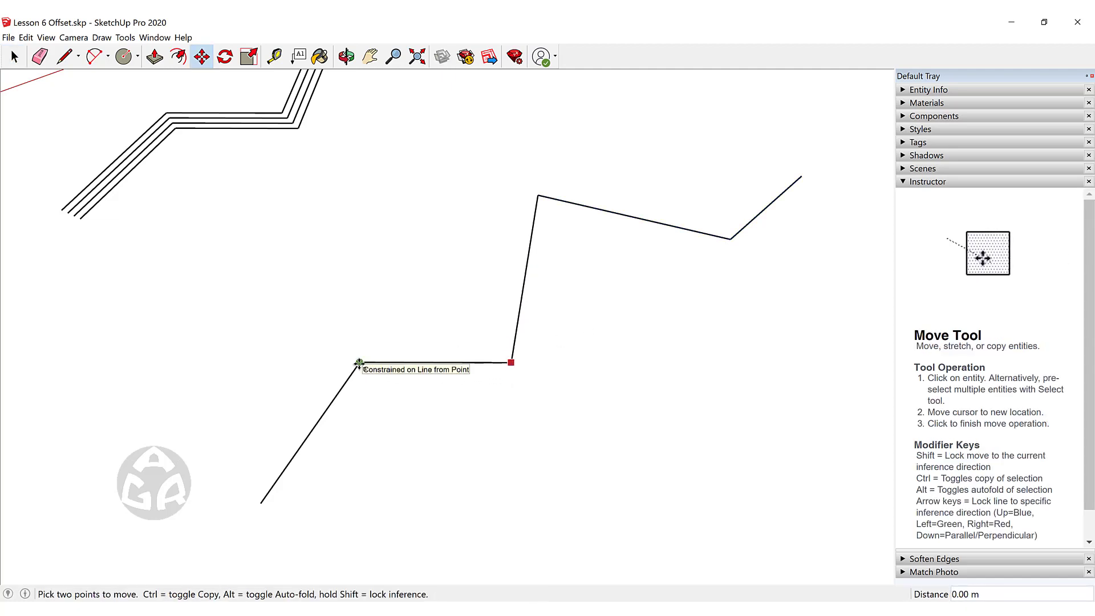
pyautogui.press('Escape')
pyautogui.press('space')
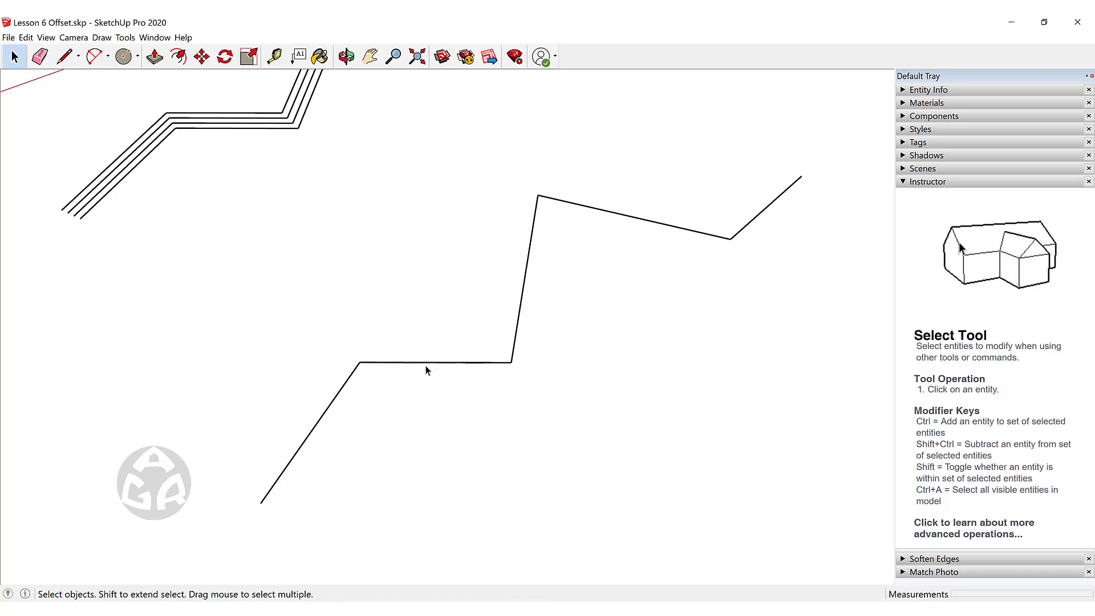
# Select the whole zigzag and offset a parallel copy just below it.
pyautogui.click(415, 362)
pyautogui.tripleClick(415, 361)
pyautogui.press('f')
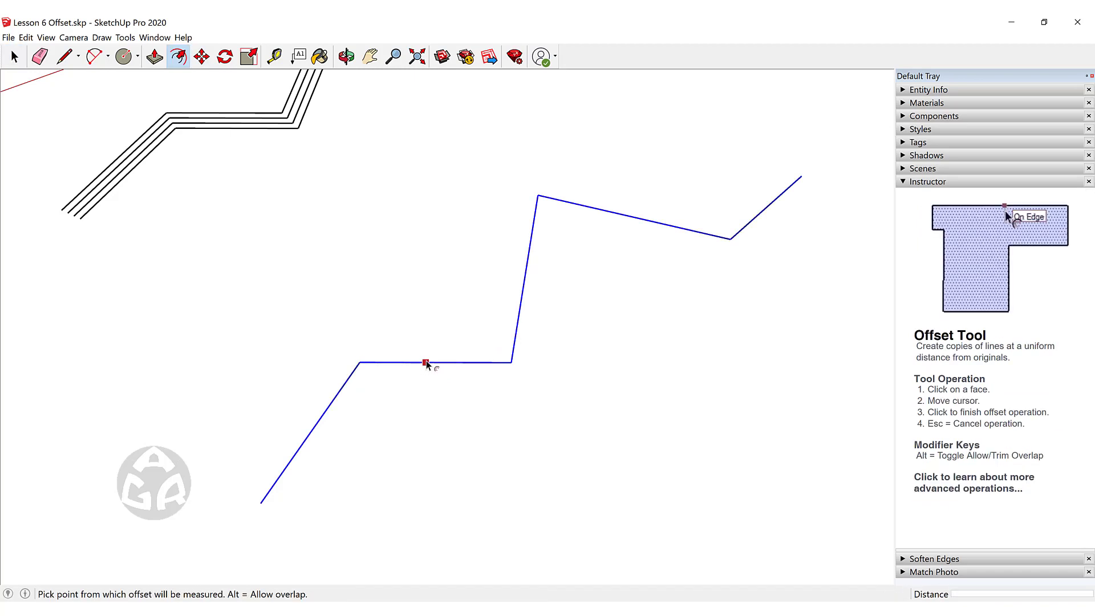
pyautogui.click(426, 362)
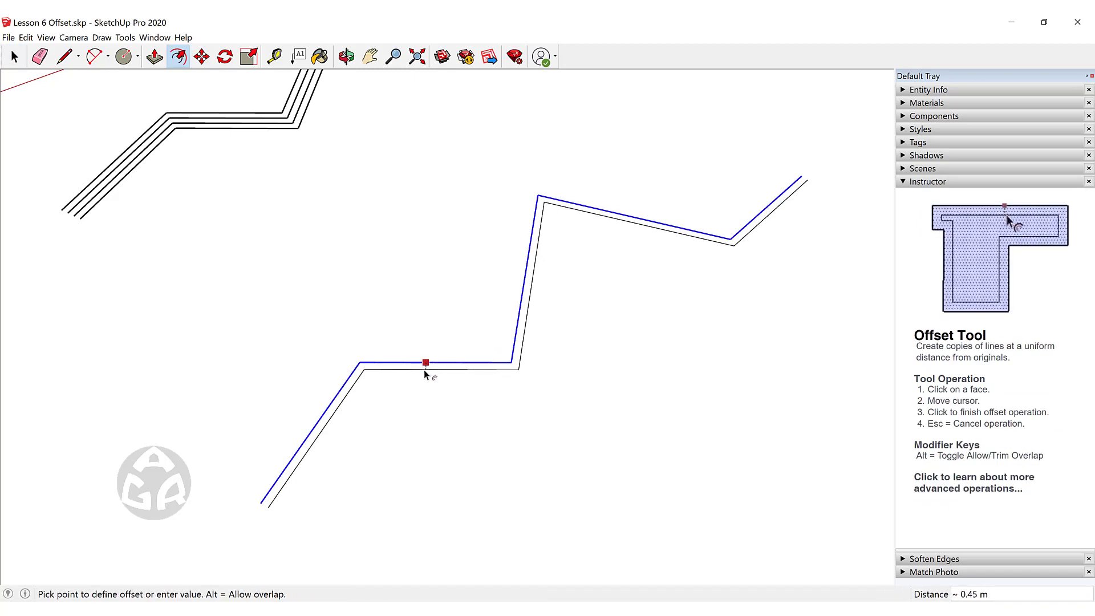
pyautogui.click(424, 371)
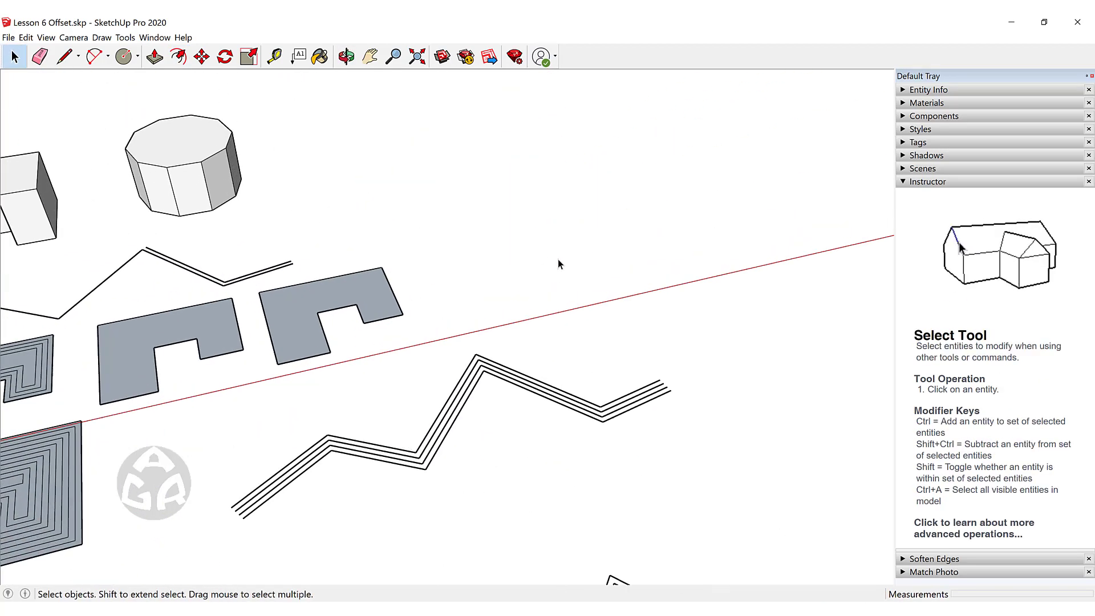
# Draw a circle and push/pull it up into a cylinder.
pyautogui.press('c')
pyautogui.click(545, 264)
pyautogui.click(608, 257)
pyautogui.press('p')
pyautogui.click(552, 274)
pyautogui.click(570, 181)
pyautogui.press('space')
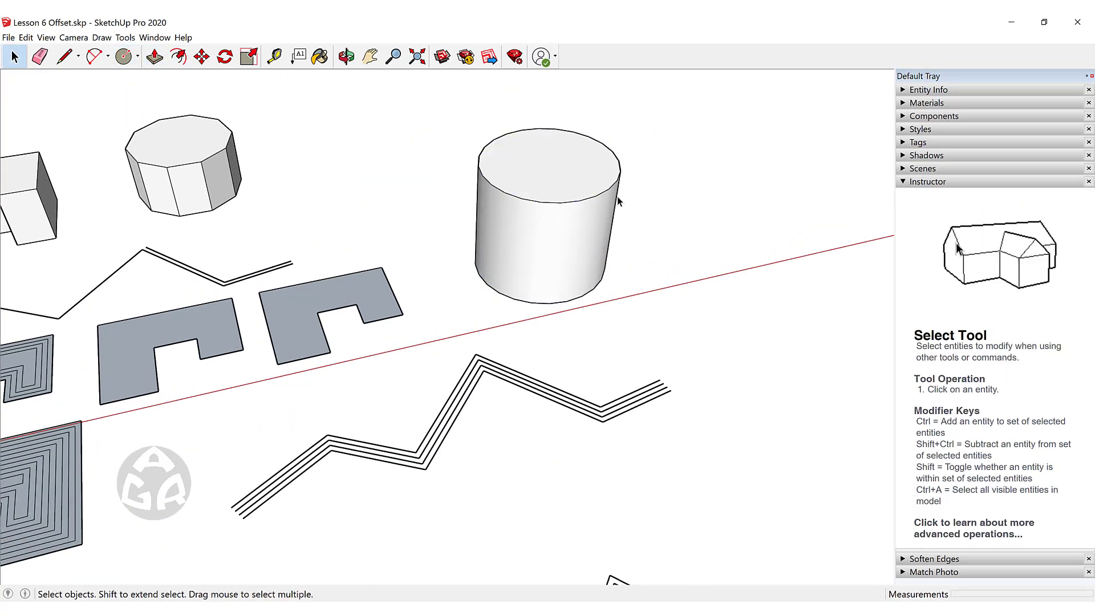
# Zoom and orbit in on the cylinder and briefly try the Offset tool.
pyautogui.scroll(3, 501, 268)
pyautogui.scroll(5, 391, 293)
pyautogui.moveTo(577, 279); pyautogui.dragTo(467, 276, button='middle')
pyautogui.press('f')
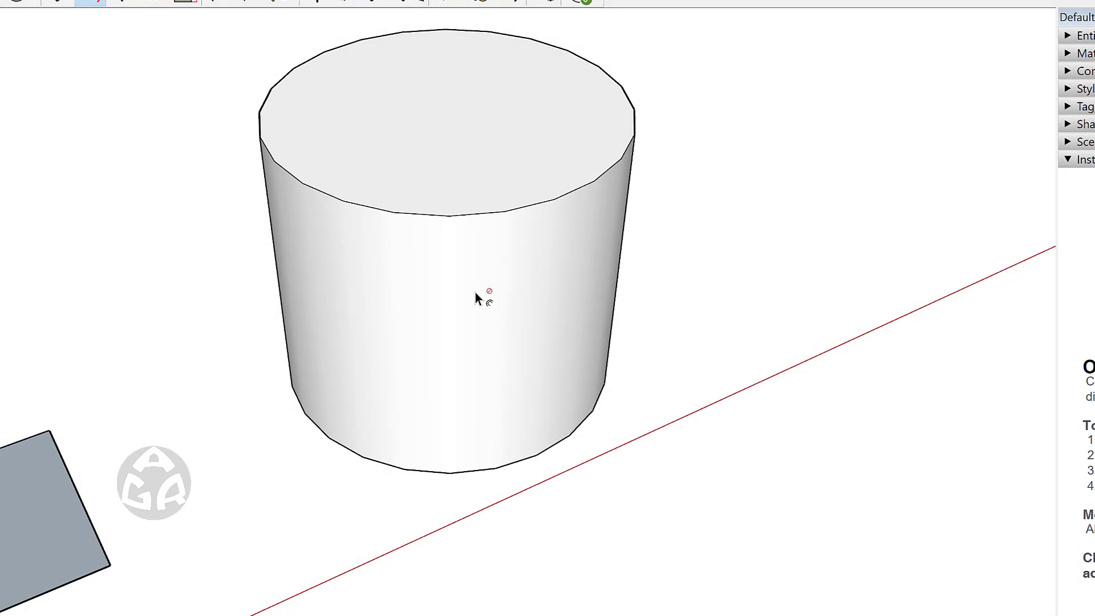
pyautogui.press('space')
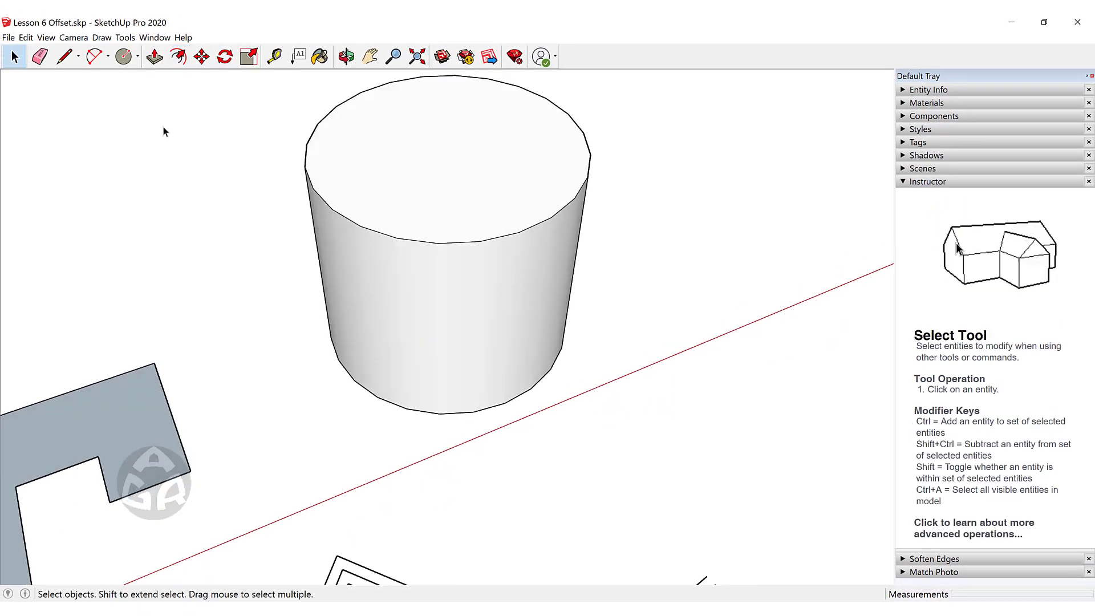
# Enable Hidden Geometry from the View menu so the cylinder's facet edges show dashed.
pyautogui.click(46, 37)
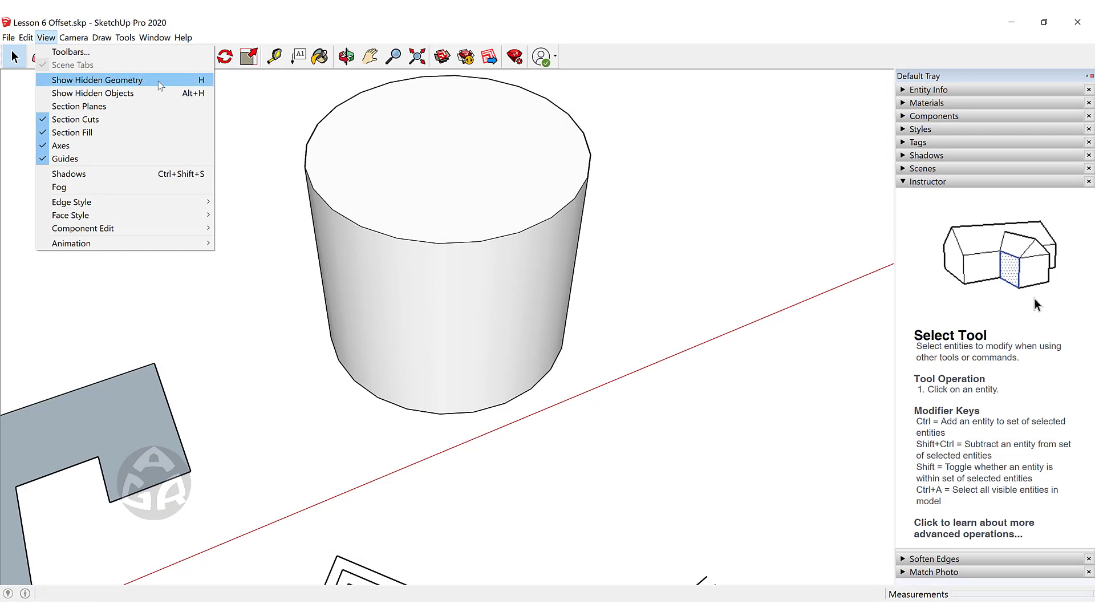
pyautogui.click(167, 80)
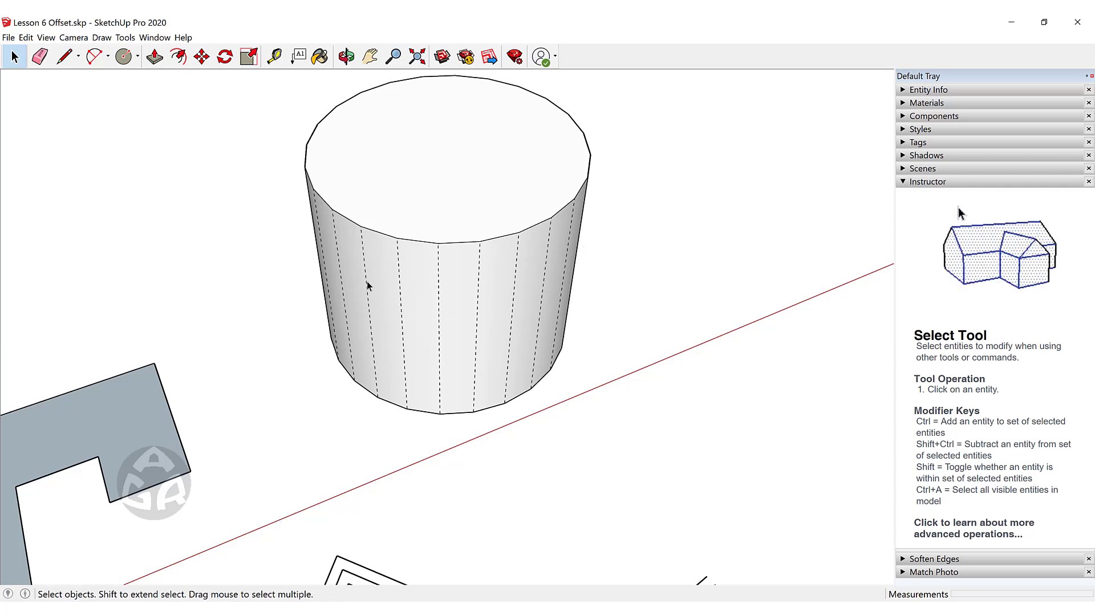
pyautogui.click(46, 37)
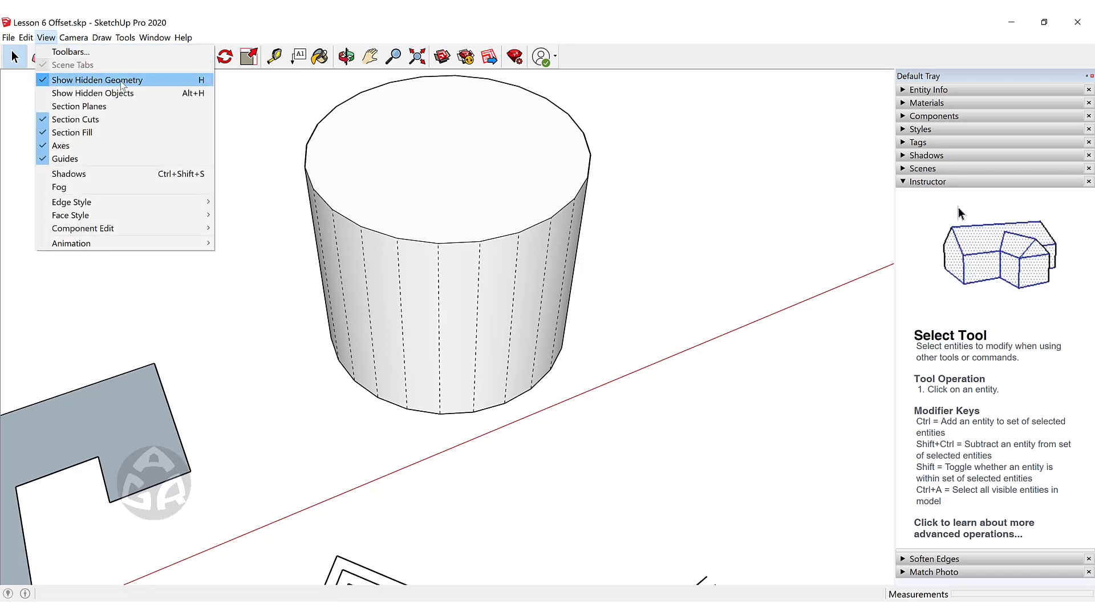
pyautogui.click(525, 134)
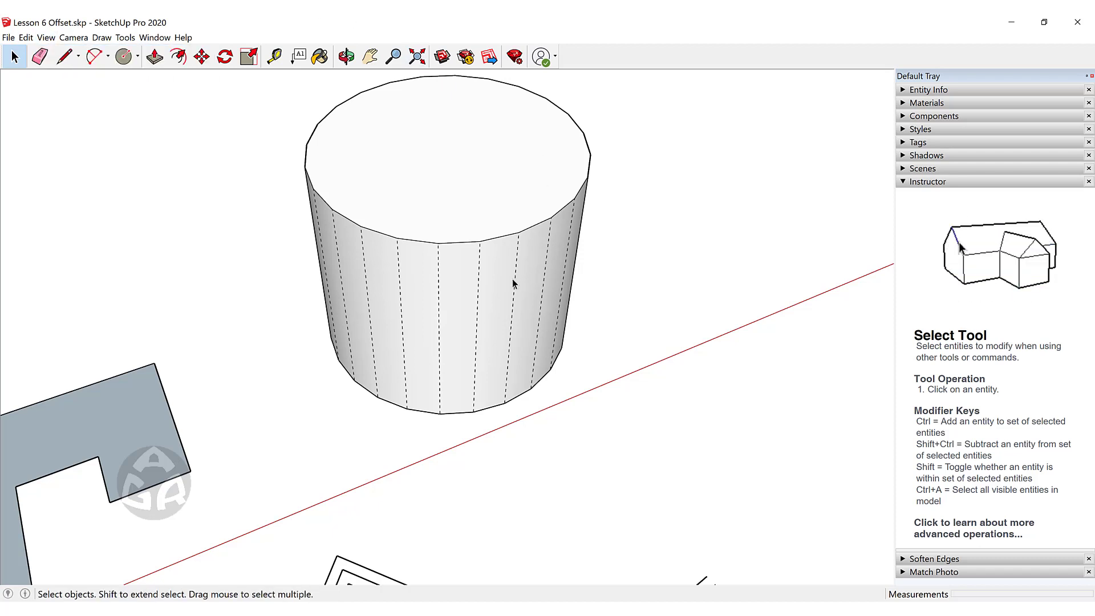
pyautogui.press('f')
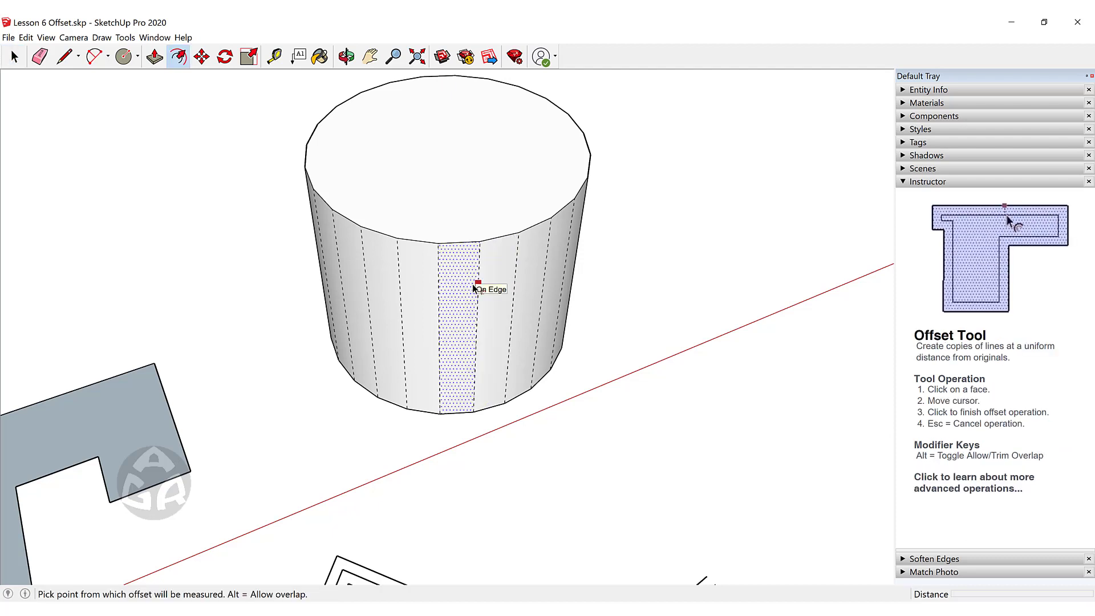
# Inset the centre facet by 0.3 and repeat it on the neighbouring facet.
pyautogui.scroll(5, 472, 282)
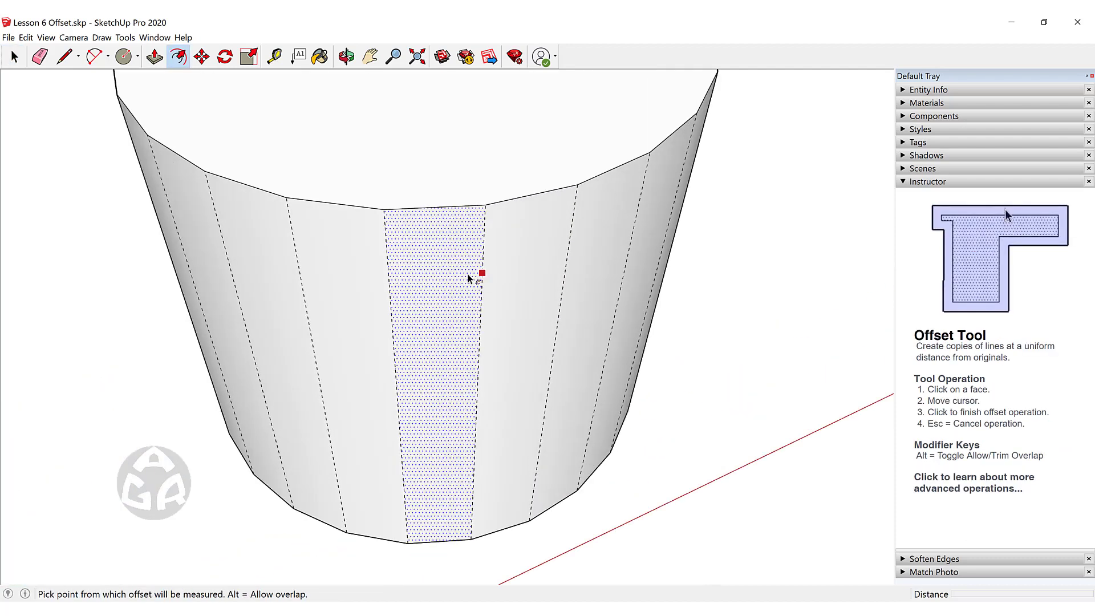
pyautogui.click(479, 273)
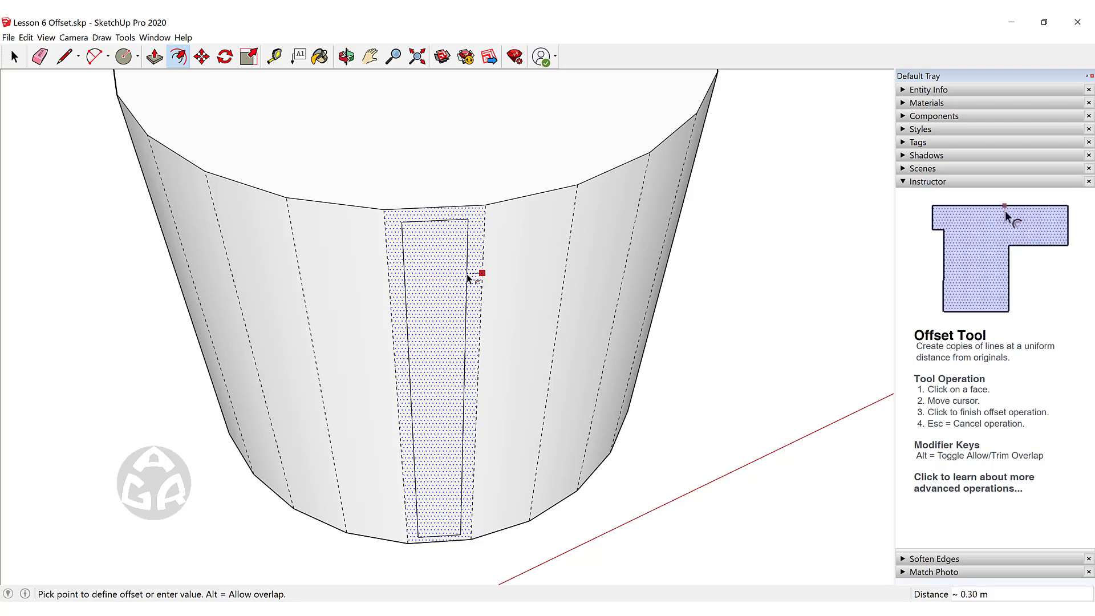
pyautogui.write('.3')
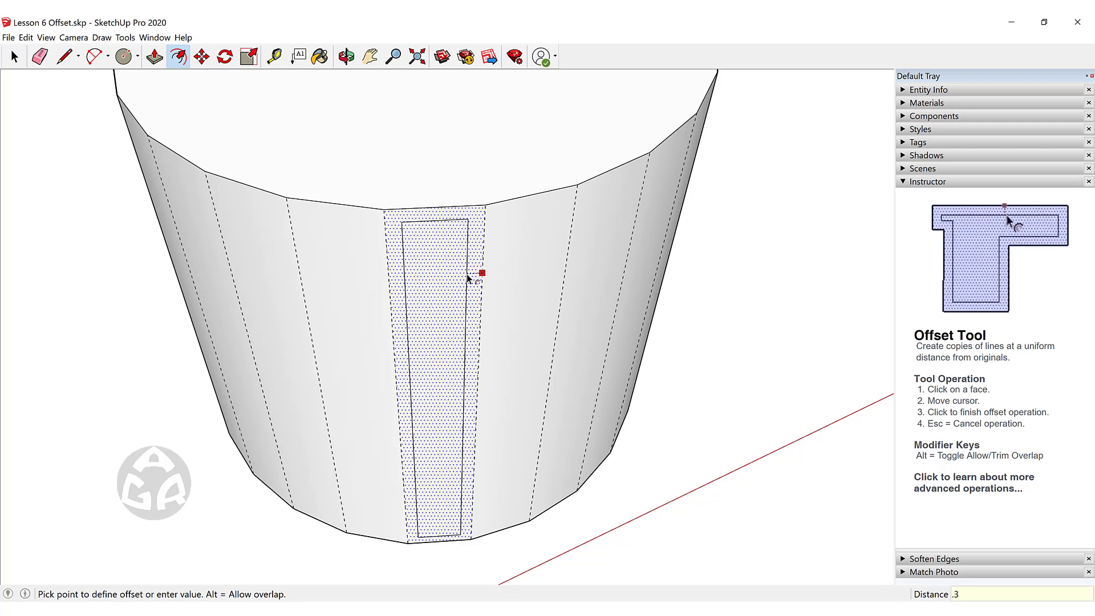
pyautogui.press('Return')
pyautogui.doubleClick(349, 275)
pyautogui.moveTo(349, 275); pyautogui.dragTo(451, 271, button='middle')
# Inset further facets, redoing the too-narrow middle one at 0.30 and repeating on the left.
pyautogui.click(452, 273)
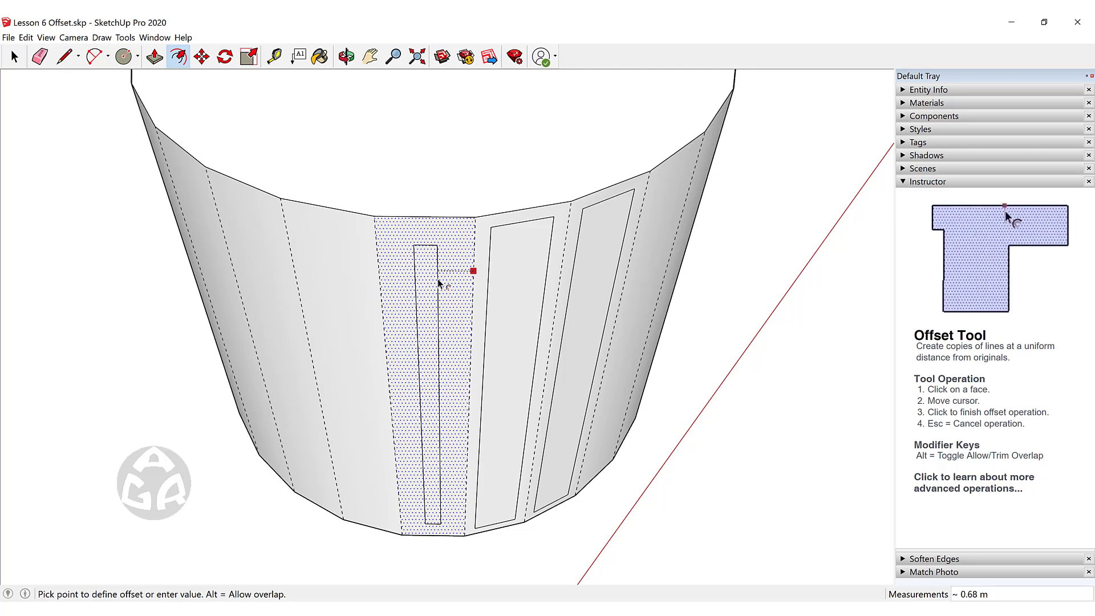
pyautogui.click(440, 284)
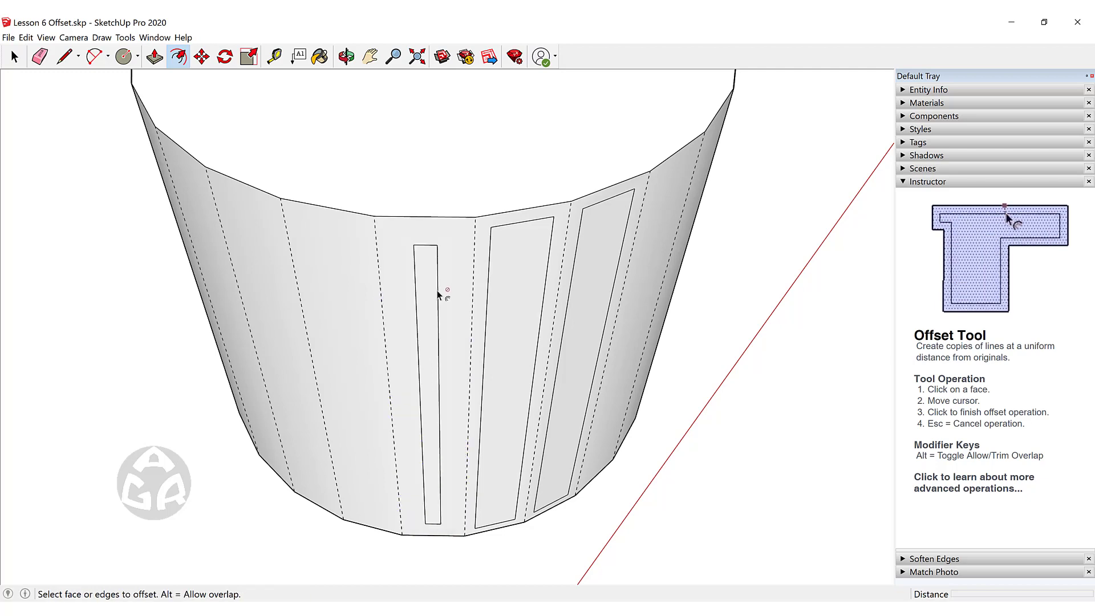
pyautogui.click(490, 236)
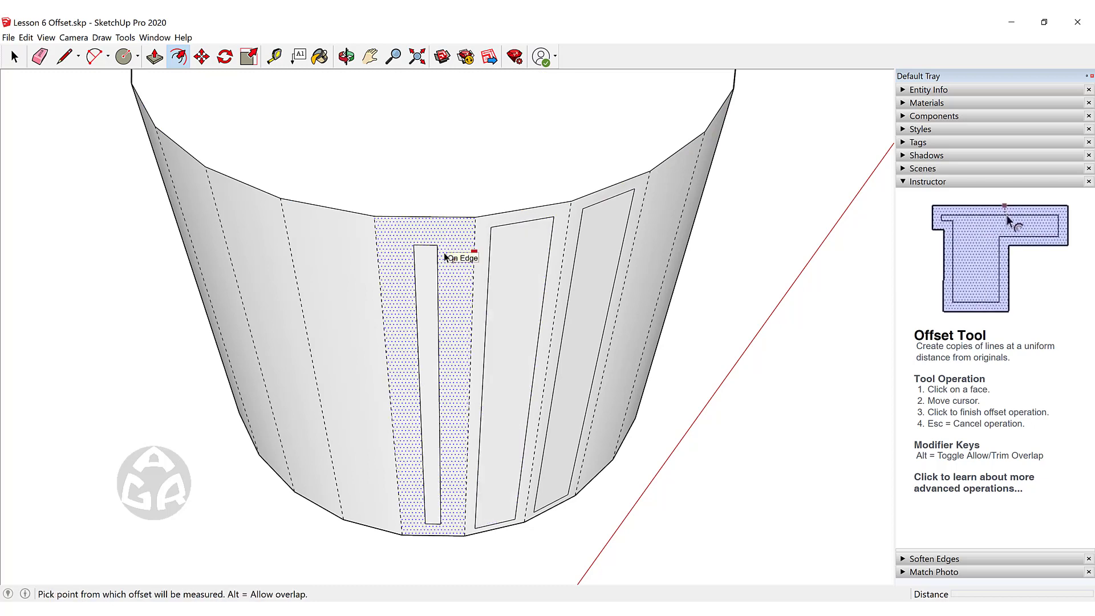
pyautogui.hotkey('ctrl', 'z')
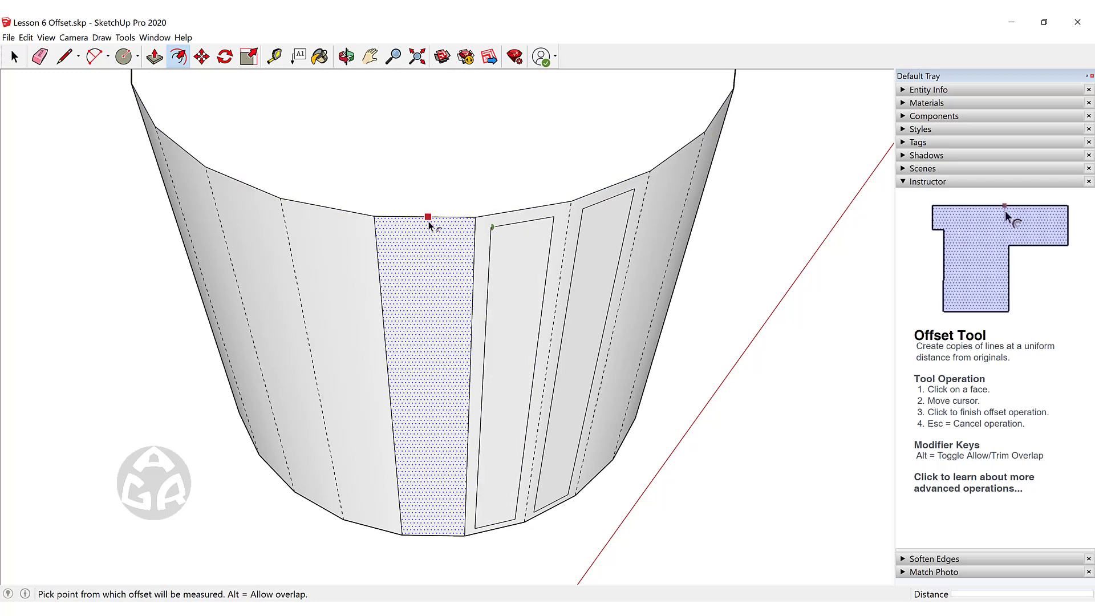
pyautogui.click(428, 223)
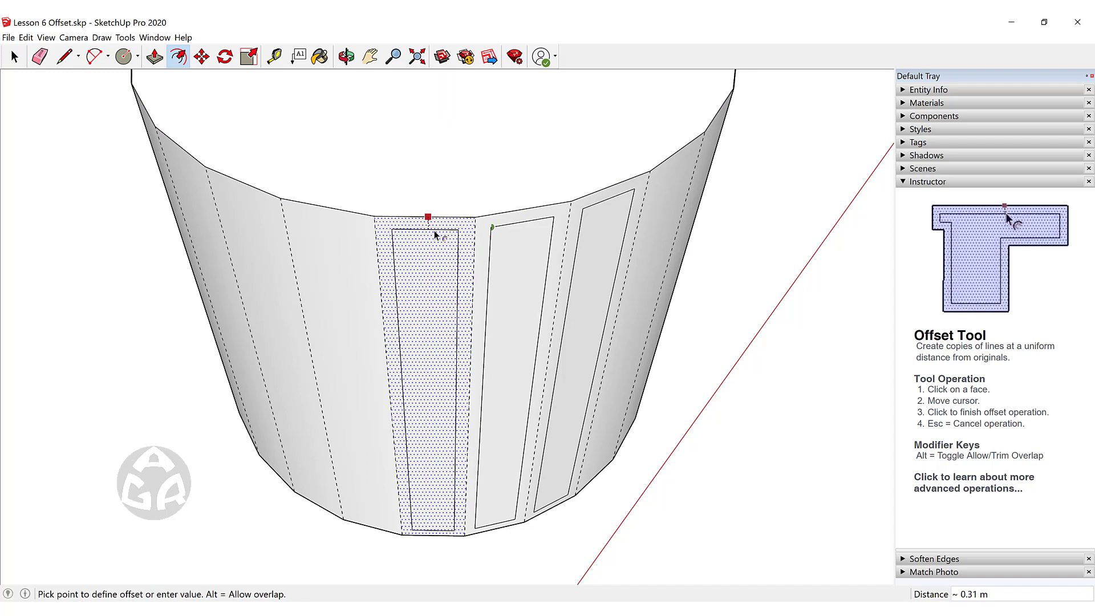
pyautogui.click(494, 230)
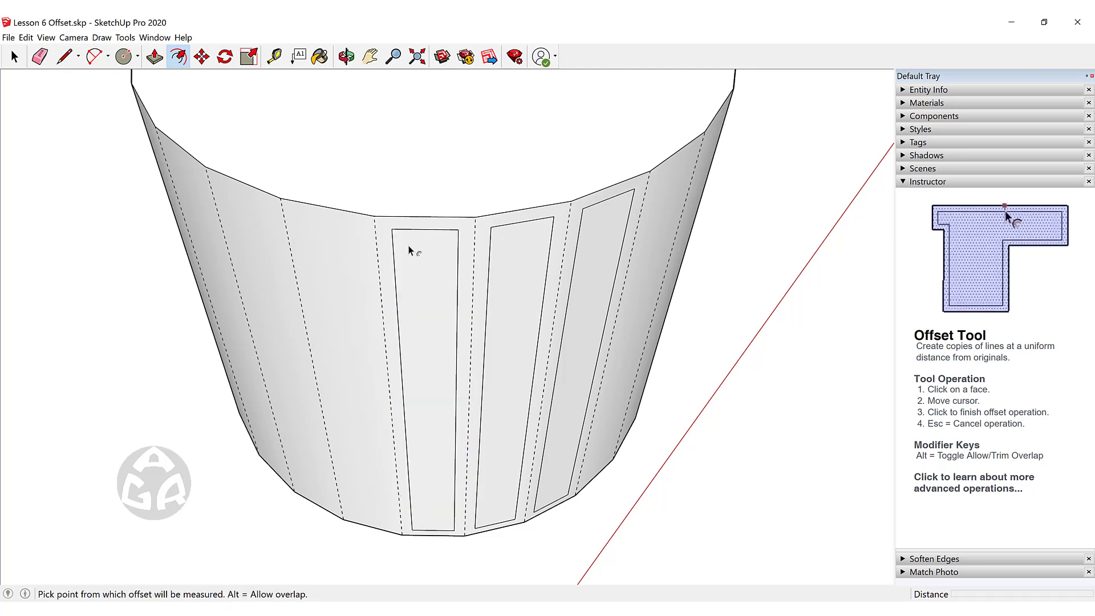
pyautogui.doubleClick(346, 249)
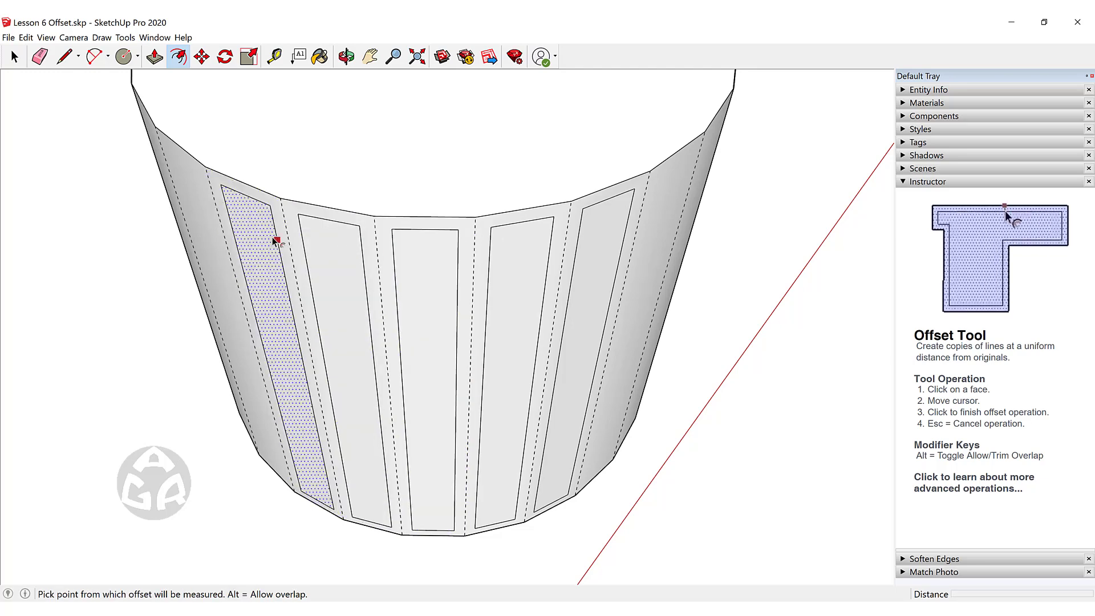